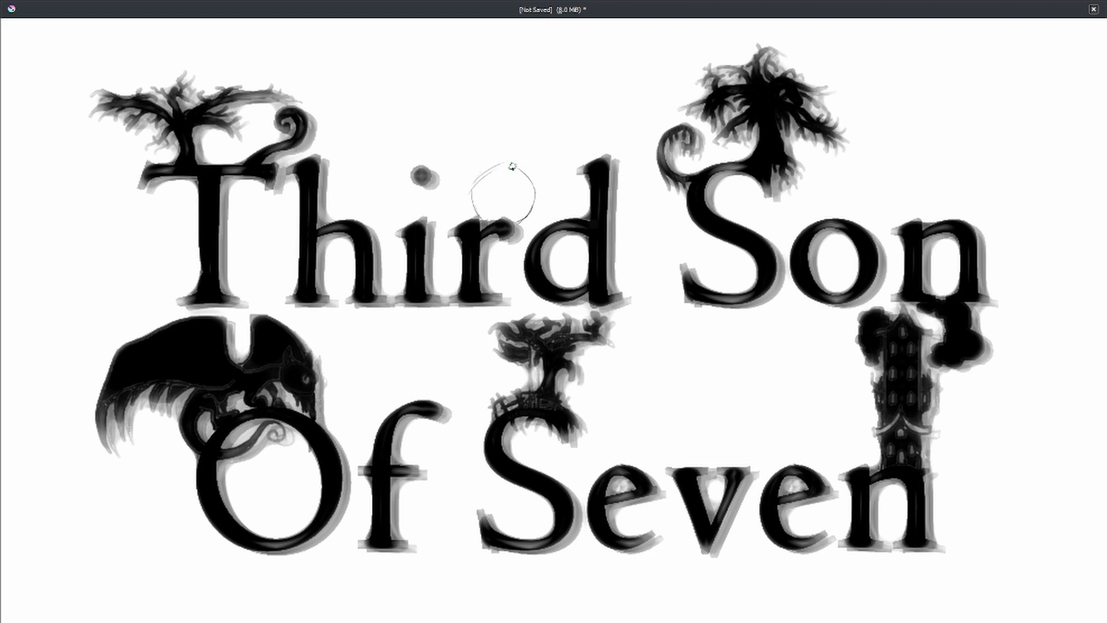
# - Sketch the figure's body outline, left foot and both legs down to the ankles
pyautogui.moveTo(546, 300); pyautogui.dragTo(547, 319)
pyautogui.moveTo(450, 252); pyautogui.dragTo(455, 352)
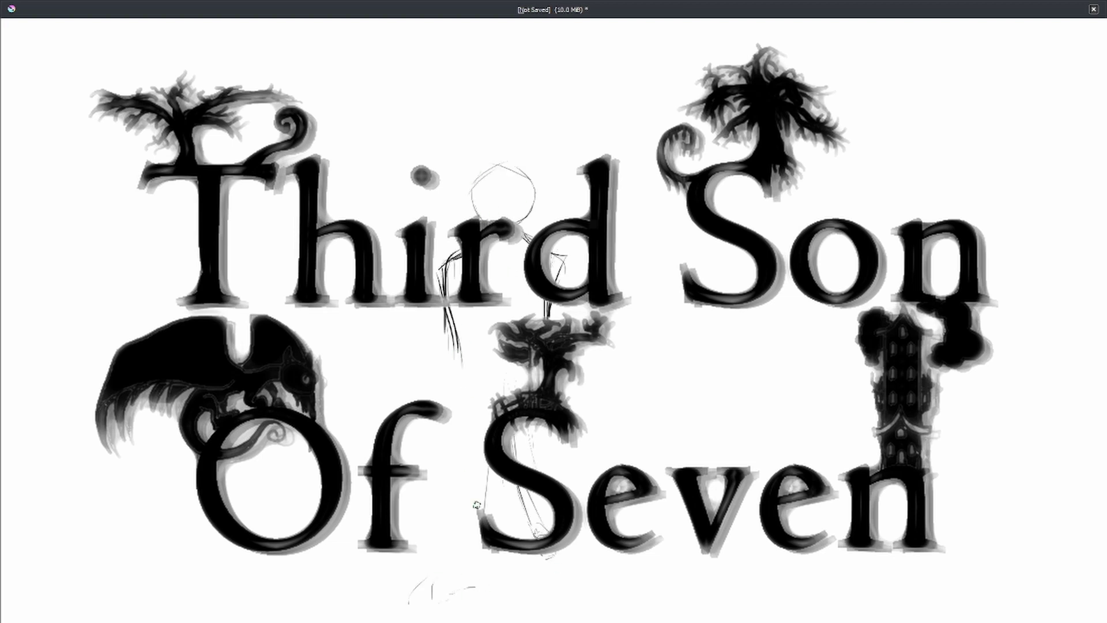
pyautogui.moveTo(472, 539); pyautogui.dragTo(433, 600)
pyautogui.moveTo(461, 392); pyautogui.dragTo(470, 550)
pyautogui.moveTo(467, 421); pyautogui.dragTo(484, 536)
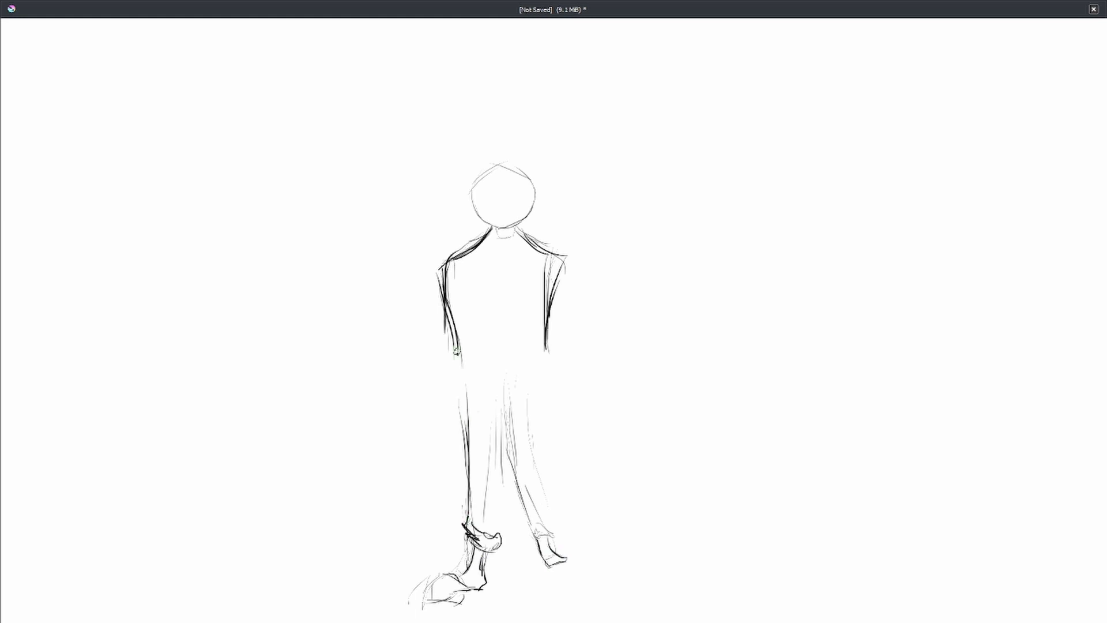
pyautogui.moveTo(458, 361); pyautogui.dragTo(468, 446)
pyautogui.moveTo(507, 418); pyautogui.dragTo(494, 539)
pyautogui.moveTo(545, 398); pyautogui.dragTo(553, 557)
# - Add a centre body line, the long coat's sides, the right foot and hair strokes
pyautogui.moveTo(505, 233); pyautogui.dragTo(501, 426)
pyautogui.moveTo(446, 300); pyautogui.dragTo(450, 476)
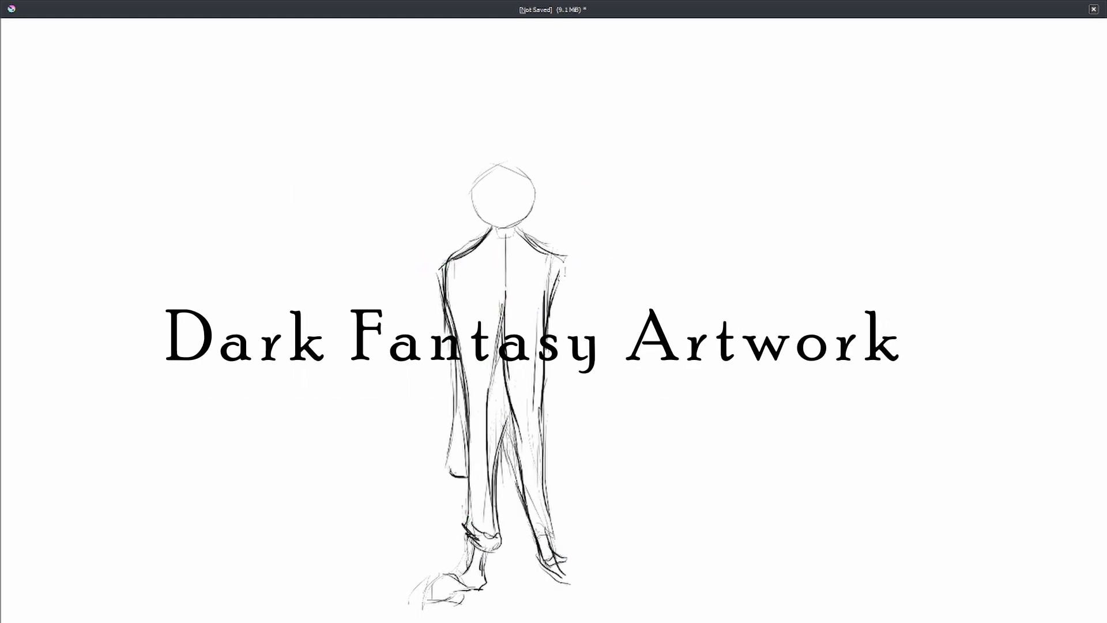
pyautogui.moveTo(562, 256); pyautogui.dragTo(568, 461)
pyautogui.moveTo(545, 568)
pyautogui.mouseDown()
pyautogui.moveTo(587, 585)
pyautogui.moveTo(593, 602)
pyautogui.mouseUp()
pyautogui.moveTo(462, 271); pyautogui.dragTo(479, 441)
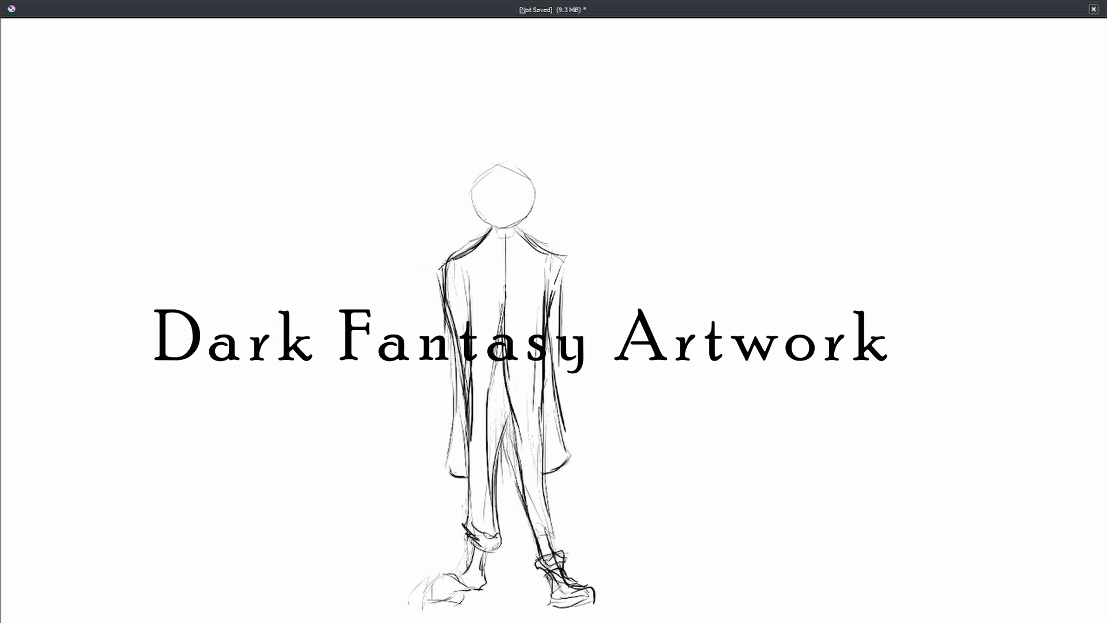
pyautogui.moveTo(467, 194)
pyautogui.mouseDown()
pyautogui.moveTo(542, 187)
pyautogui.moveTo(501, 178)
pyautogui.mouseUp()
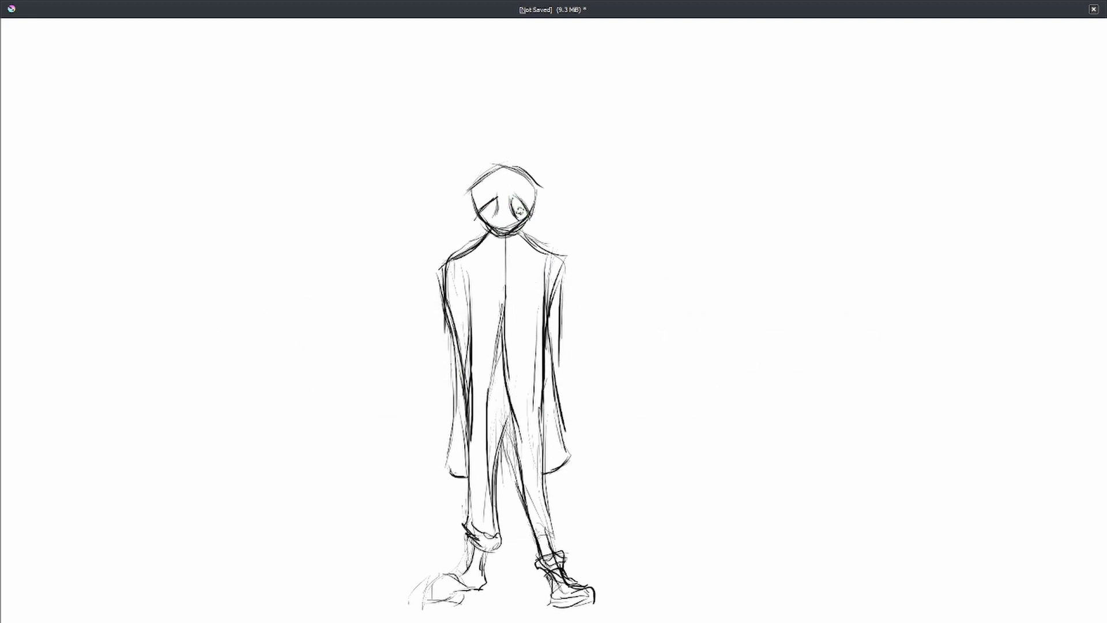
# - Sketch a collar, a belt line and horn-like hair on both sides of the head
pyautogui.moveTo(483, 242)
pyautogui.mouseDown()
pyautogui.moveTo(530, 235)
pyautogui.moveTo(508, 372)
pyautogui.mouseUp()
pyautogui.moveTo(470, 406); pyautogui.dragTo(545, 384)
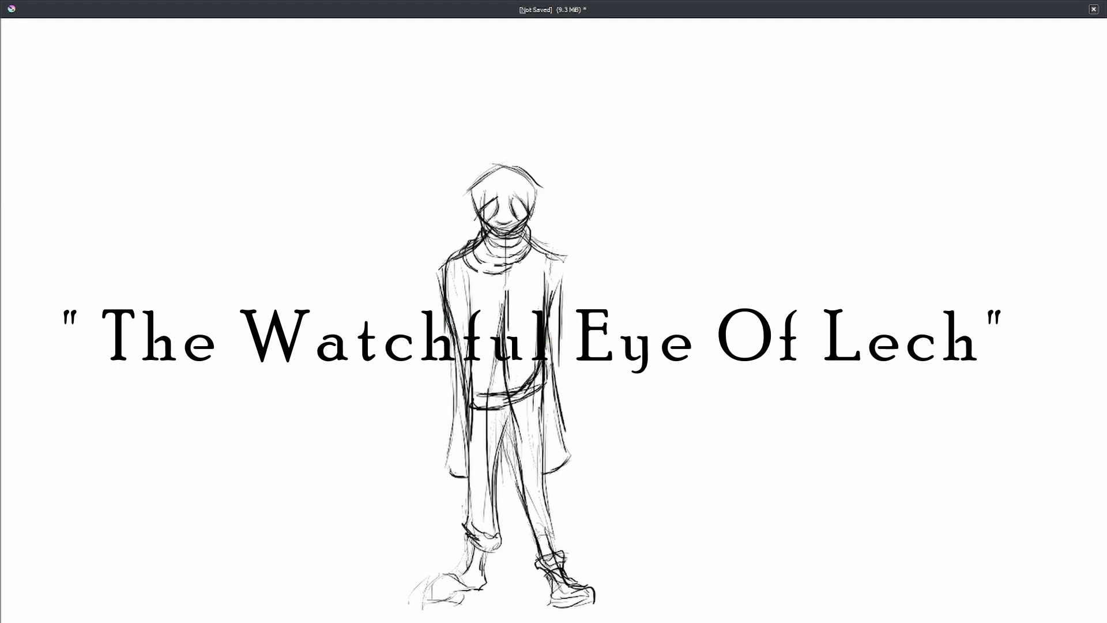
pyautogui.moveTo(473, 194); pyautogui.dragTo(435, 208)
pyautogui.moveTo(537, 188); pyautogui.dragTo(585, 199)
pyautogui.moveTo(451, 167)
pyautogui.mouseDown()
pyautogui.moveTo(437, 173)
pyautogui.moveTo(461, 160)
pyautogui.mouseUp()
pyautogui.moveTo(551, 164); pyautogui.dragTo(562, 158)
# - Draw a raised arm beside the head, an arc over the head and loose sleeve strokes
pyautogui.moveTo(618, 336); pyautogui.dragTo(651, 343)
pyautogui.moveTo(613, 342); pyautogui.dragTo(596, 428)
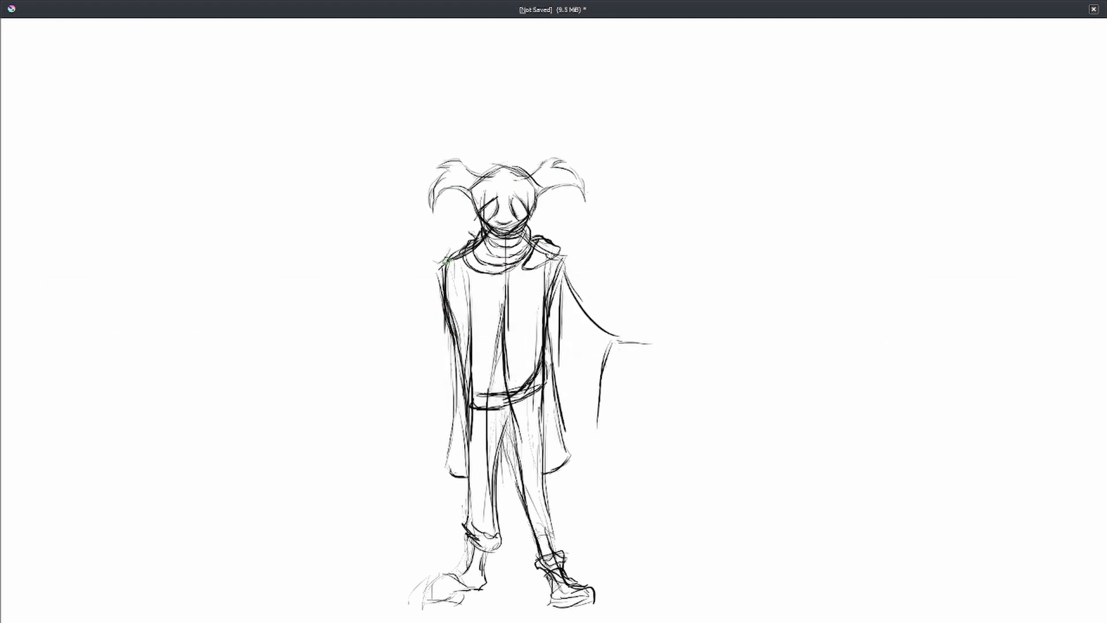
pyautogui.moveTo(441, 268)
pyautogui.mouseDown()
pyautogui.moveTo(464, 202)
pyautogui.moveTo(420, 237)
pyautogui.mouseUp()
pyautogui.moveTo(478, 180); pyautogui.dragTo(516, 166)
pyautogui.moveTo(554, 354); pyautogui.dragTo(580, 432)
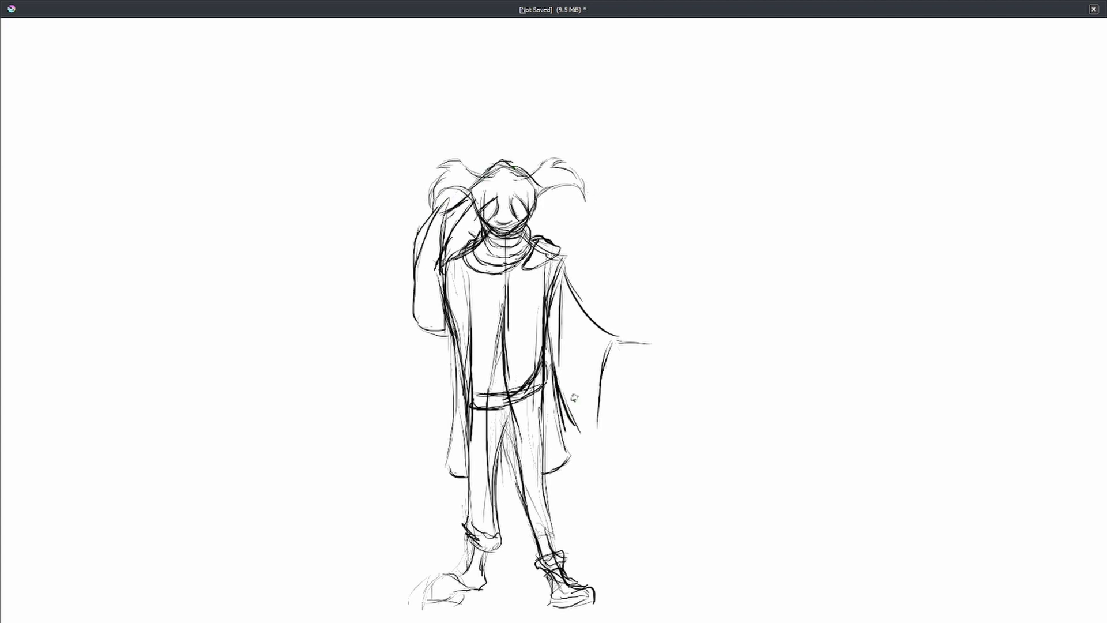
pyautogui.moveTo(571, 395); pyautogui.dragTo(597, 444)
pyautogui.moveTo(622, 350); pyautogui.dragTo(603, 441)
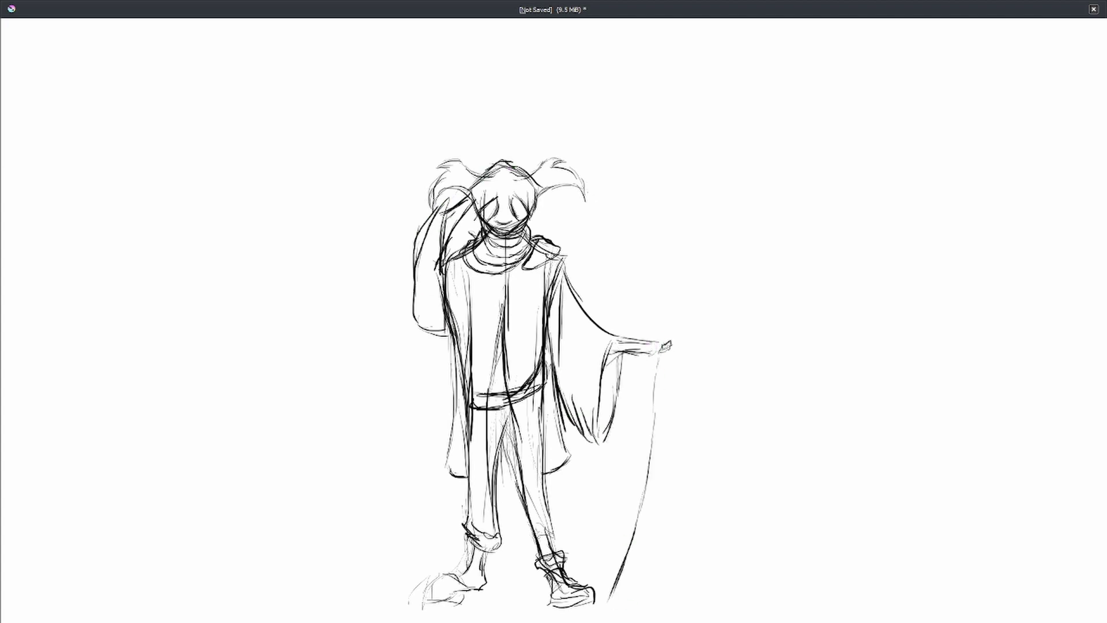
# - Sketch a long staff beside the right hand with curved branches at its top
pyautogui.moveTo(664, 320)
pyautogui.mouseDown()
pyautogui.moveTo(653, 461)
pyautogui.moveTo(611, 606)
pyautogui.mouseUp()
pyautogui.moveTo(667, 277); pyautogui.dragTo(663, 332)
pyautogui.moveTo(684, 144); pyautogui.dragTo(663, 328)
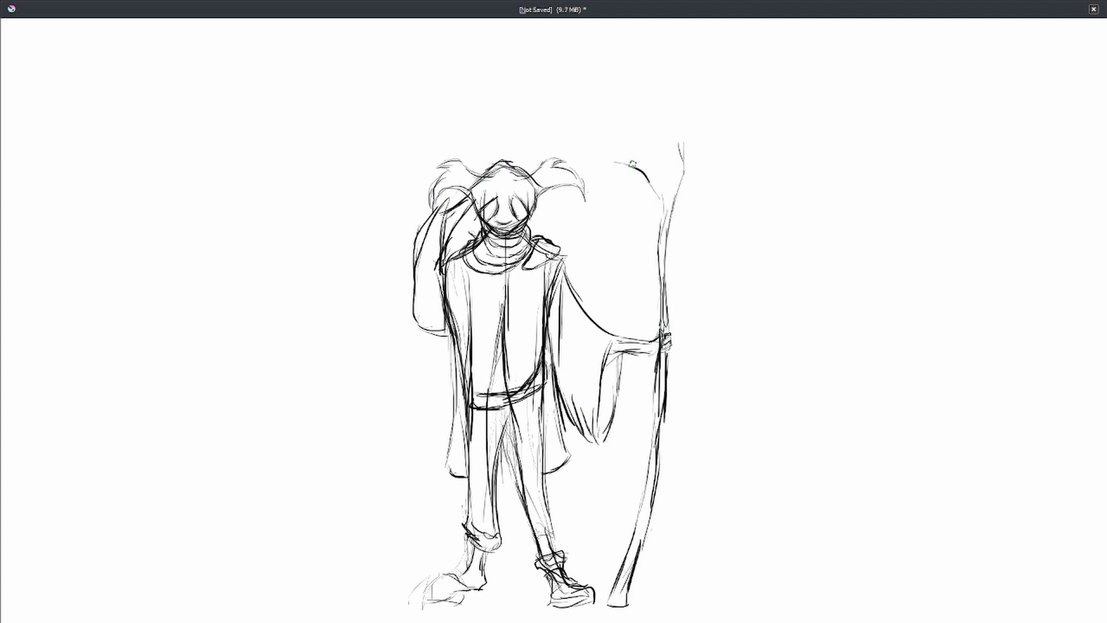
pyautogui.moveTo(565, 143); pyautogui.dragTo(651, 179)
pyautogui.moveTo(660, 197); pyautogui.dragTo(669, 343)
pyautogui.moveTo(655, 183); pyautogui.dragTo(614, 204)
pyautogui.moveTo(602, 180); pyautogui.dragTo(655, 170)
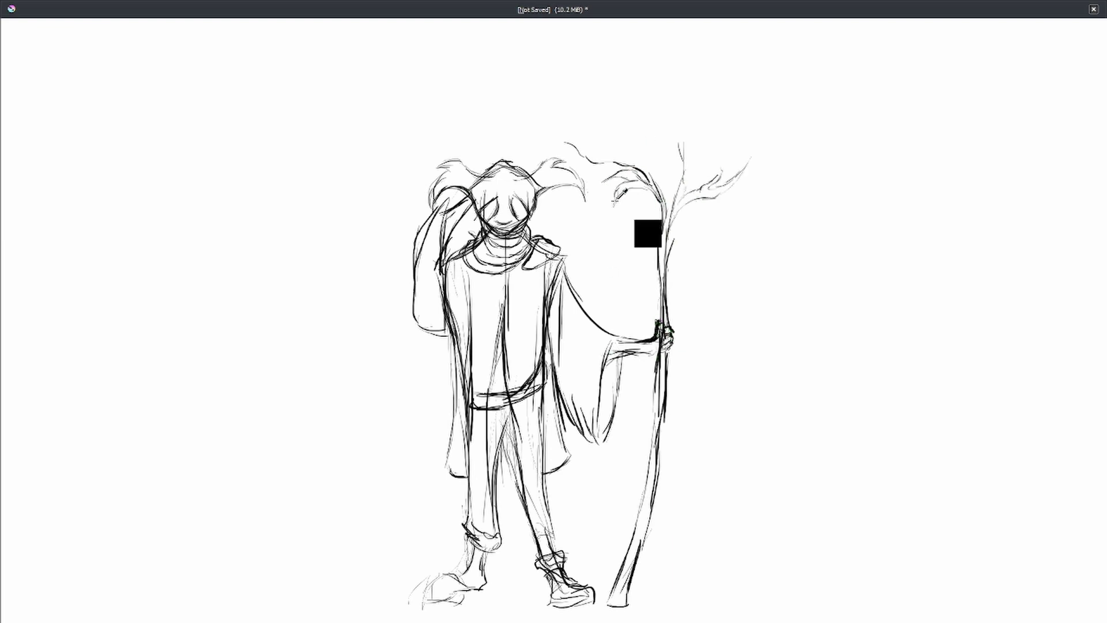
# - Redraw the staff hand, add long hair strands and darken both legs and the robe edge
pyautogui.moveTo(612, 354); pyautogui.dragTo(655, 350)
pyautogui.moveTo(436, 332)
pyautogui.mouseDown()
pyautogui.moveTo(429, 403)
pyautogui.moveTo(444, 433)
pyautogui.mouseUp()
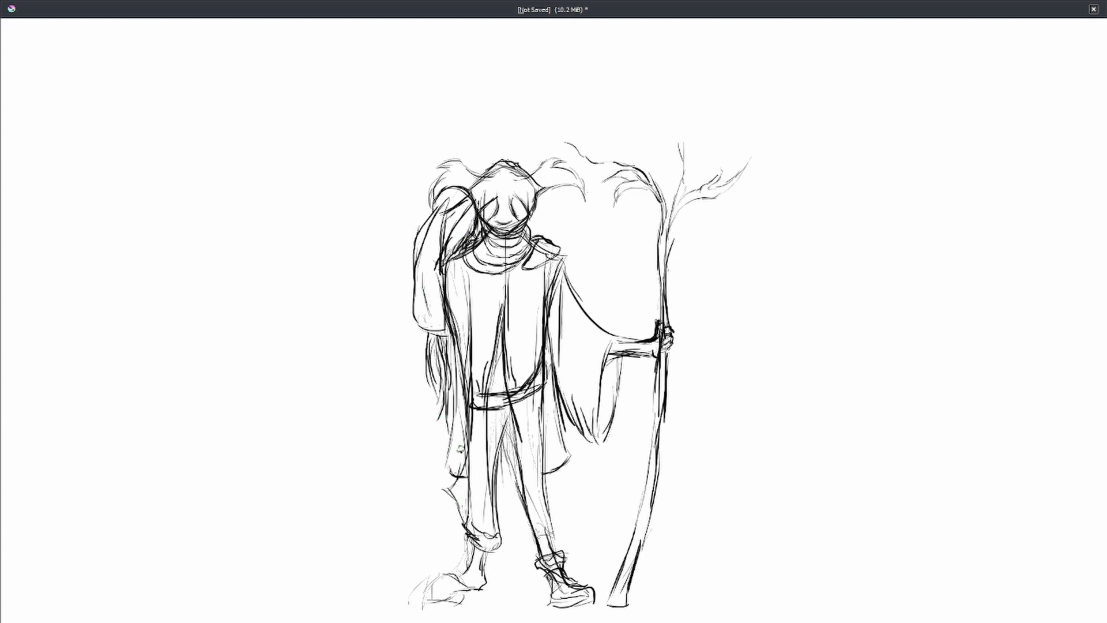
pyautogui.moveTo(487, 404); pyautogui.dragTo(461, 514)
pyautogui.moveTo(518, 417); pyautogui.dragTo(529, 488)
pyautogui.moveTo(542, 404); pyautogui.dragTo(557, 527)
pyautogui.moveTo(534, 386); pyautogui.dragTo(552, 504)
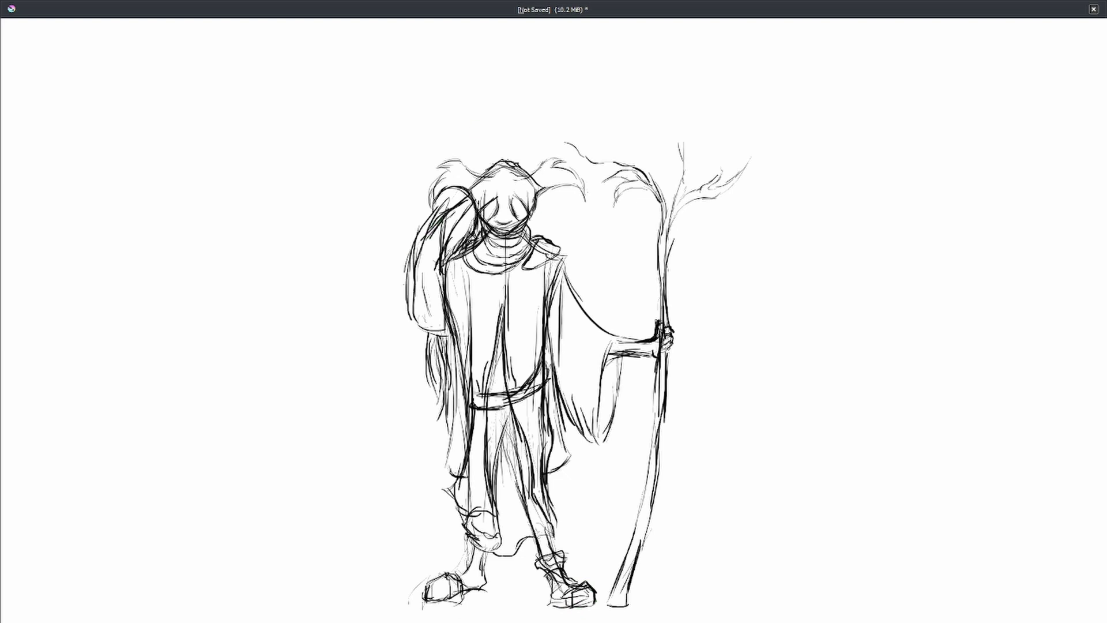
# - Outline the raised sleeve's edge, extend the hair and add a curved branch at the staff top
pyautogui.moveTo(410, 250); pyautogui.dragTo(429, 332)
pyautogui.moveTo(427, 219); pyautogui.dragTo(442, 300)
pyautogui.moveTo(550, 142); pyautogui.dragTo(654, 182)
pyautogui.moveTo(669, 196); pyautogui.dragTo(721, 137)
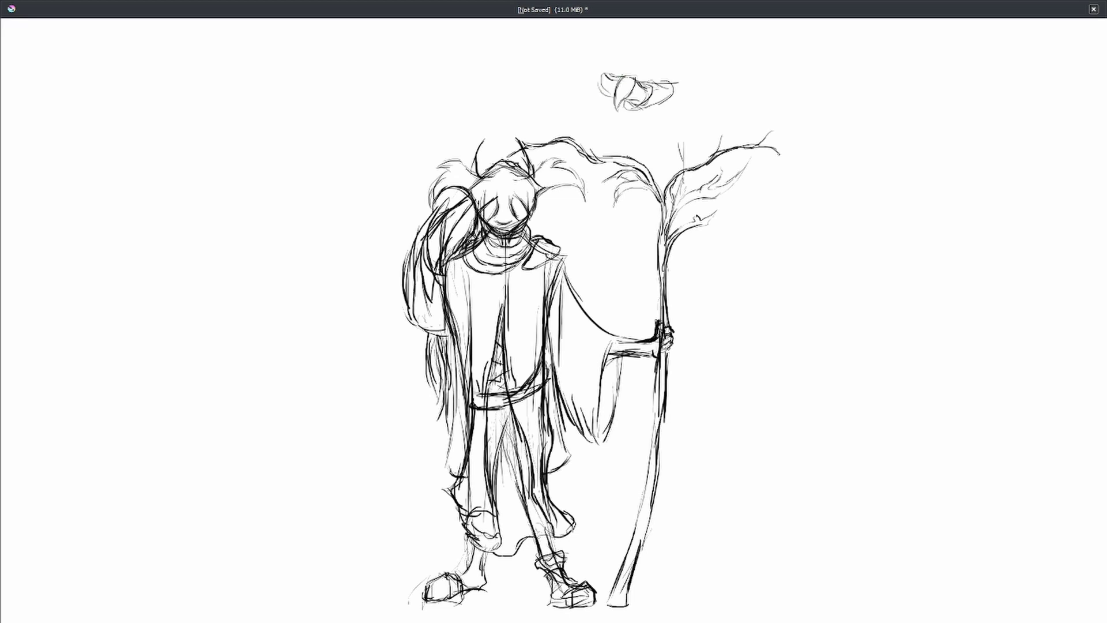
# - Sketch the bird's body and its long spread wings above the staff
pyautogui.moveTo(597, 78); pyautogui.dragTo(614, 103)
pyautogui.moveTo(349, 36); pyautogui.dragTo(599, 75)
pyautogui.moveTo(985, 44); pyautogui.dragTo(672, 87)
pyautogui.moveTo(612, 69); pyautogui.dragTo(635, 102)
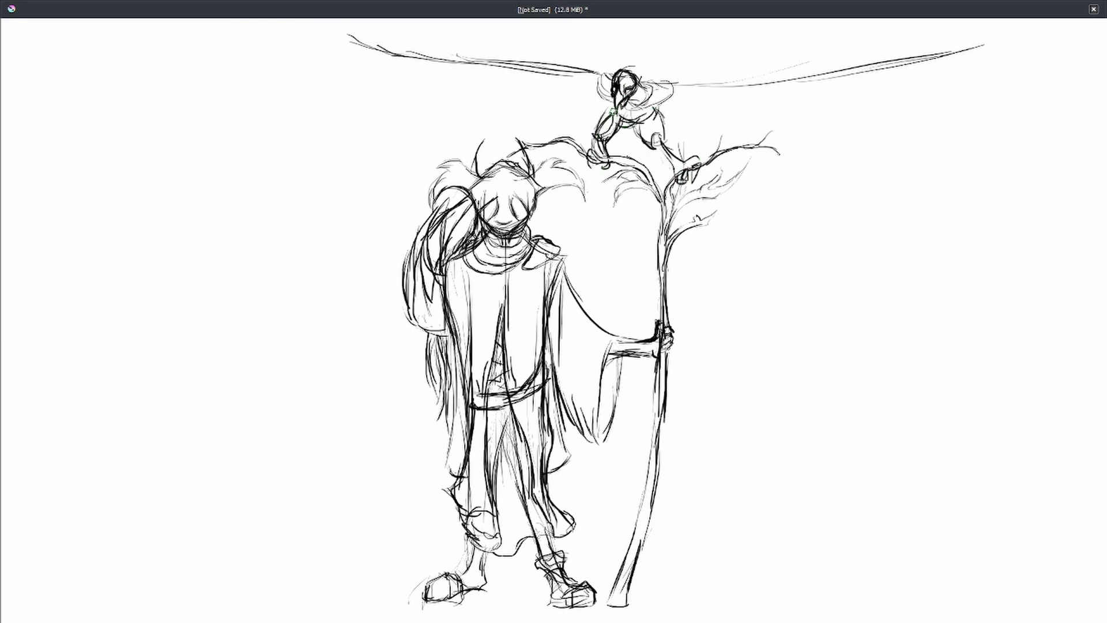
# - Draw feather strokes across both of the bird's wings
pyautogui.moveTo(674, 86); pyautogui.dragTo(960, 51)
pyautogui.moveTo(403, 58); pyautogui.dragTo(568, 92)
pyautogui.moveTo(733, 84); pyautogui.dragTo(928, 49)
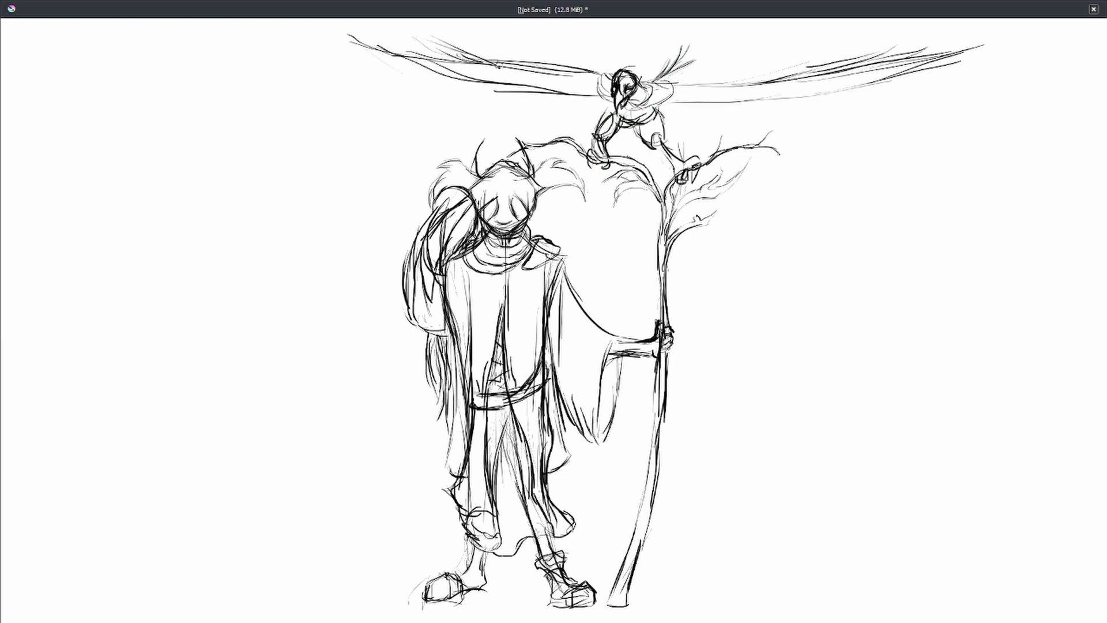
pyautogui.moveTo(415, 36); pyautogui.dragTo(562, 69)
pyautogui.moveTo(528, 41)
pyautogui.mouseDown()
pyautogui.moveTo(614, 83)
pyautogui.moveTo(843, 49)
pyautogui.mouseUp()
pyautogui.moveTo(655, 104); pyautogui.dragTo(871, 78)
pyautogui.moveTo(767, 80); pyautogui.dragTo(902, 50)
pyautogui.moveTo(415, 46); pyautogui.dragTo(617, 102)
pyautogui.moveTo(640, 95); pyautogui.dragTo(761, 78)
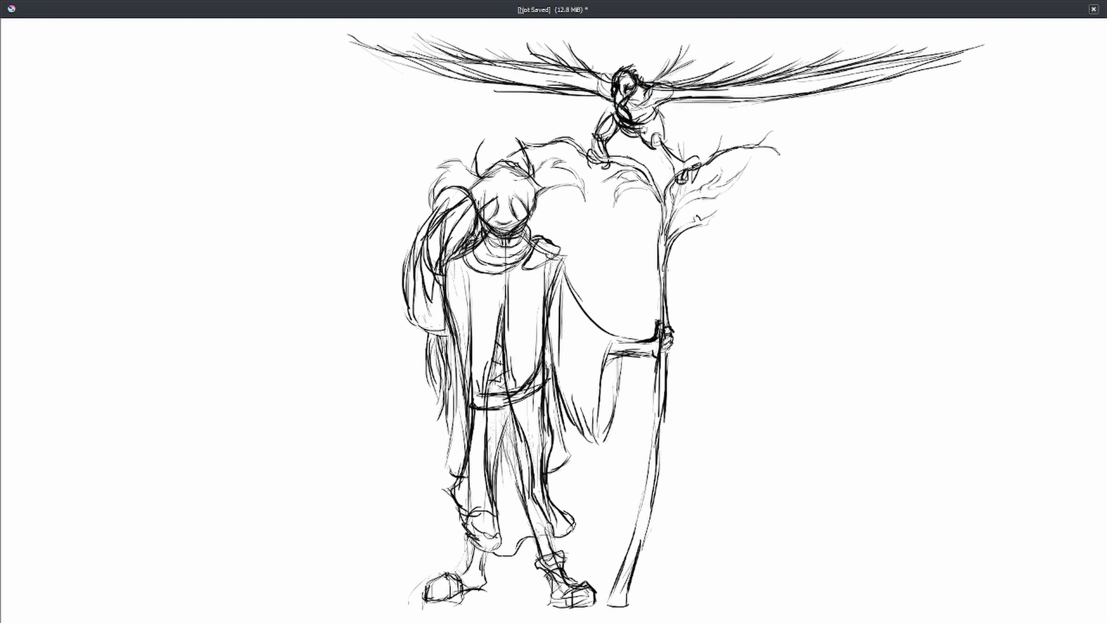
# - Extend the feathers and lengthen both wings toward the canvas edges
pyautogui.moveTo(667, 84); pyautogui.dragTo(739, 48)
pyautogui.moveTo(674, 79); pyautogui.dragTo(804, 40)
pyautogui.moveTo(669, 98); pyautogui.dragTo(862, 79)
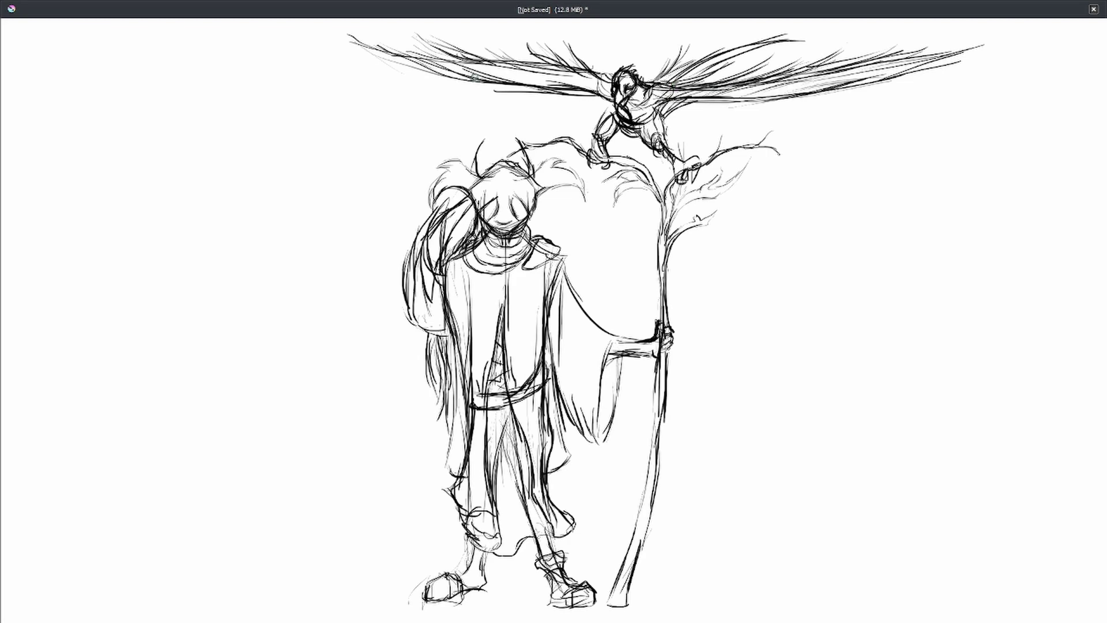
pyautogui.moveTo(388, 57)
pyautogui.mouseDown()
pyautogui.moveTo(609, 91)
pyautogui.moveTo(438, 112)
pyautogui.mouseUp()
pyautogui.moveTo(496, 86); pyautogui.dragTo(336, 51)
pyautogui.moveTo(865, 67); pyautogui.dragTo(1003, 89)
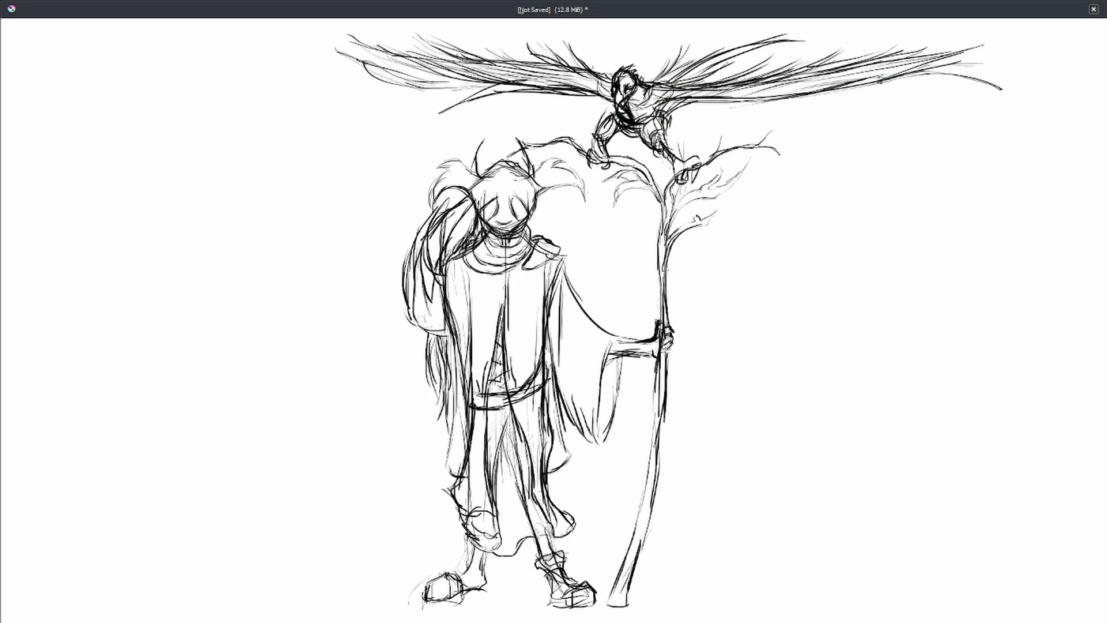
pyautogui.moveTo(764, 86); pyautogui.dragTo(860, 106)
pyautogui.moveTo(496, 86); pyautogui.dragTo(351, 105)
pyautogui.moveTo(845, 80); pyautogui.dragTo(945, 99)
# - Add more branch strokes on the staff and restore the full workspace
pyautogui.moveTo(668, 189); pyautogui.dragTo(684, 170)
pyautogui.moveTo(663, 214); pyautogui.dragTo(750, 160)
pyautogui.press('Tab')
pyautogui.hotkey('ctrl', 't')
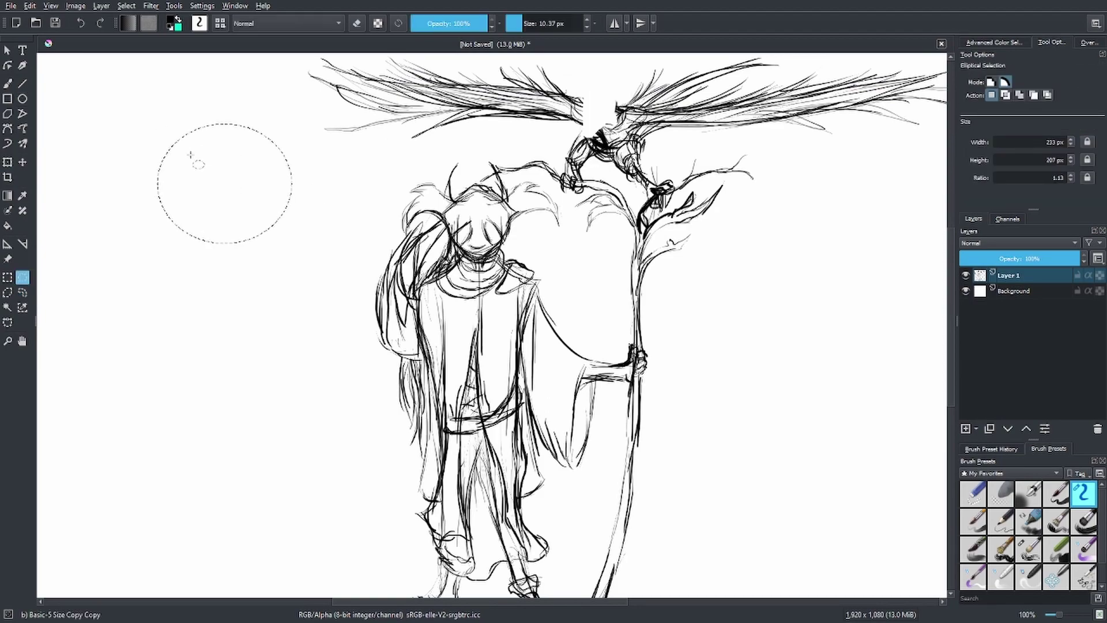
# - Select and remove the bird's old head, then outline a new head and neck
pyautogui.click(126, 6)
pyautogui.click(138, 29)
pyautogui.press('Tab')
pyautogui.moveTo(589, 231); pyautogui.dragTo(511, 202)
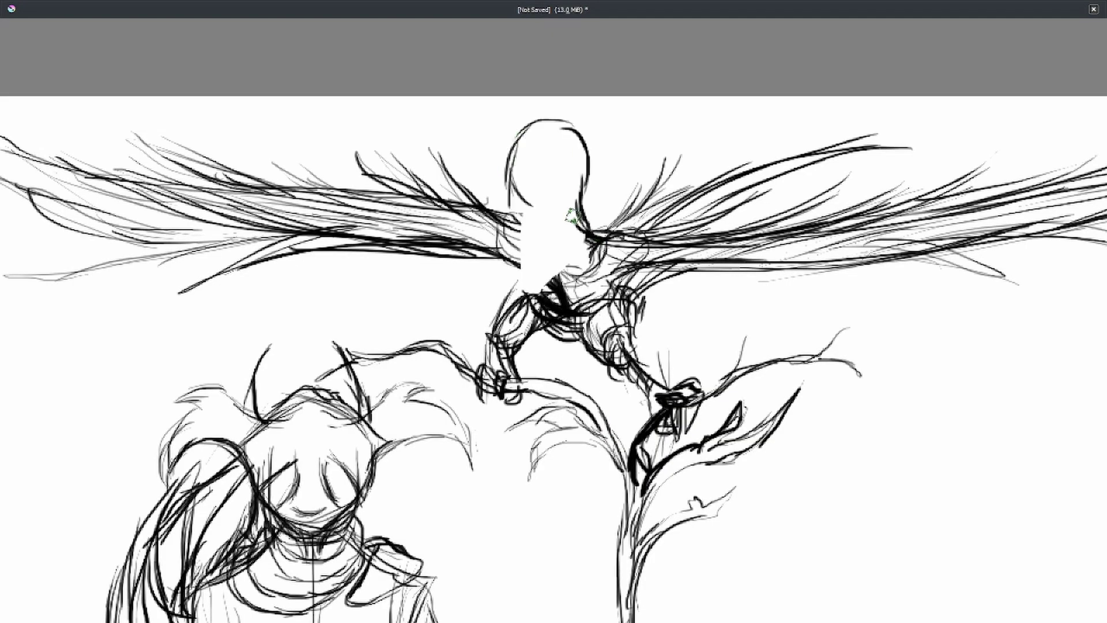
pyautogui.moveTo(504, 150); pyautogui.dragTo(502, 254)
pyautogui.moveTo(588, 144); pyautogui.dragTo(536, 288)
pyautogui.moveTo(576, 196); pyautogui.dragTo(522, 259)
# - Give the bird an eye, a bold head outline and a bold curve down the neck
pyautogui.moveTo(533, 190)
pyautogui.mouseDown()
pyautogui.moveTo(568, 162)
pyautogui.moveTo(539, 181)
pyautogui.mouseUp()
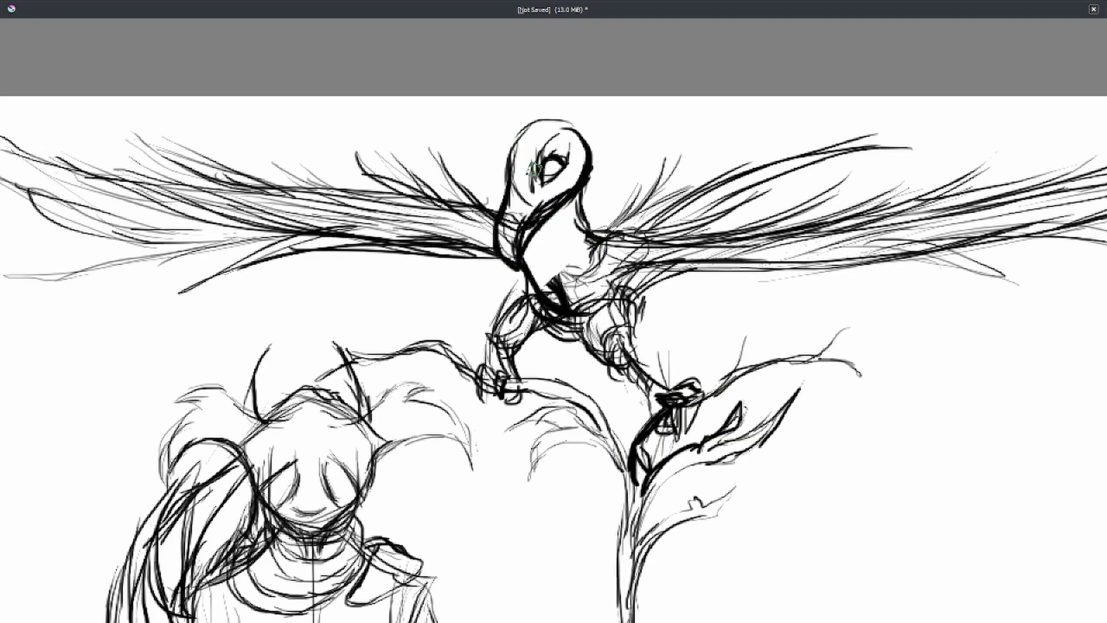
pyautogui.moveTo(507, 136); pyautogui.dragTo(496, 245)
pyautogui.moveTo(497, 173)
pyautogui.mouseDown()
pyautogui.moveTo(548, 118)
pyautogui.moveTo(585, 155)
pyautogui.mouseUp()
pyautogui.moveTo(565, 196)
pyautogui.mouseDown()
pyautogui.moveTo(507, 266)
pyautogui.moveTo(507, 254)
pyautogui.moveTo(514, 265)
pyautogui.mouseUp()
# - Erase parts of the thick head and neck lines, then draw the face and beak, undoing stray strokes
pyautogui.press('e')
pyautogui.moveTo(502, 173); pyautogui.dragTo(507, 230)
pyautogui.press('Tab')
pyautogui.press('Tab')
pyautogui.moveTo(508, 150)
pyautogui.mouseDown()
pyautogui.moveTo(523, 184)
pyautogui.moveTo(521, 245)
pyautogui.moveTo(560, 190)
pyautogui.mouseUp()
pyautogui.moveTo(583, 136); pyautogui.dragTo(534, 210)
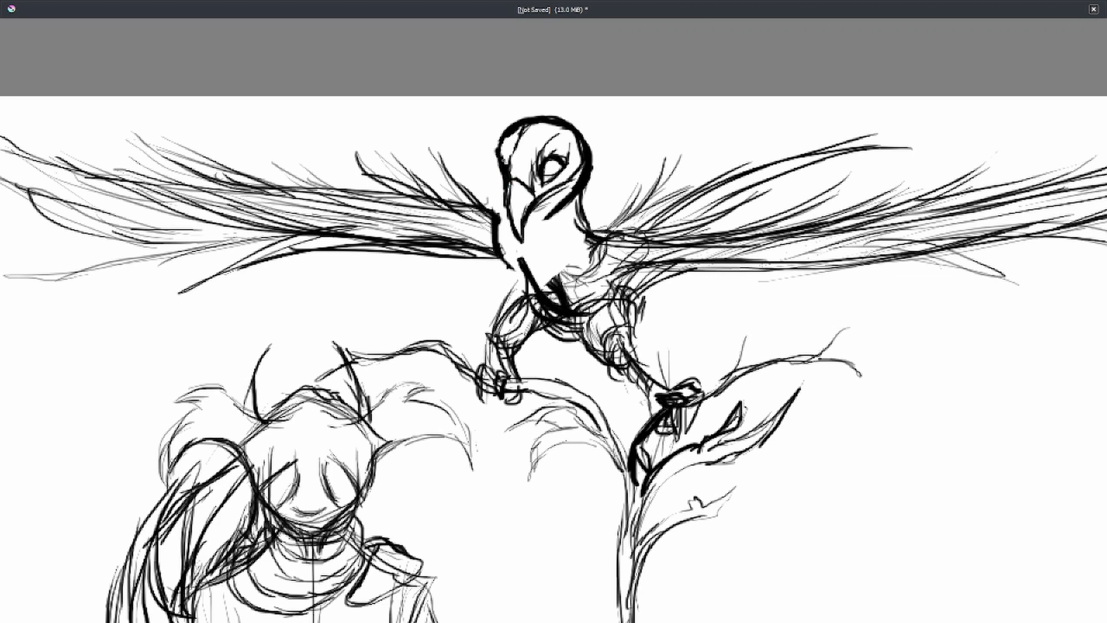
pyautogui.hotkey('ctrl', 'z')
pyautogui.hotkey('ctrl', 'z')
pyautogui.hotkey('ctrl', 'z')
pyautogui.hotkey('ctrl', 'z')
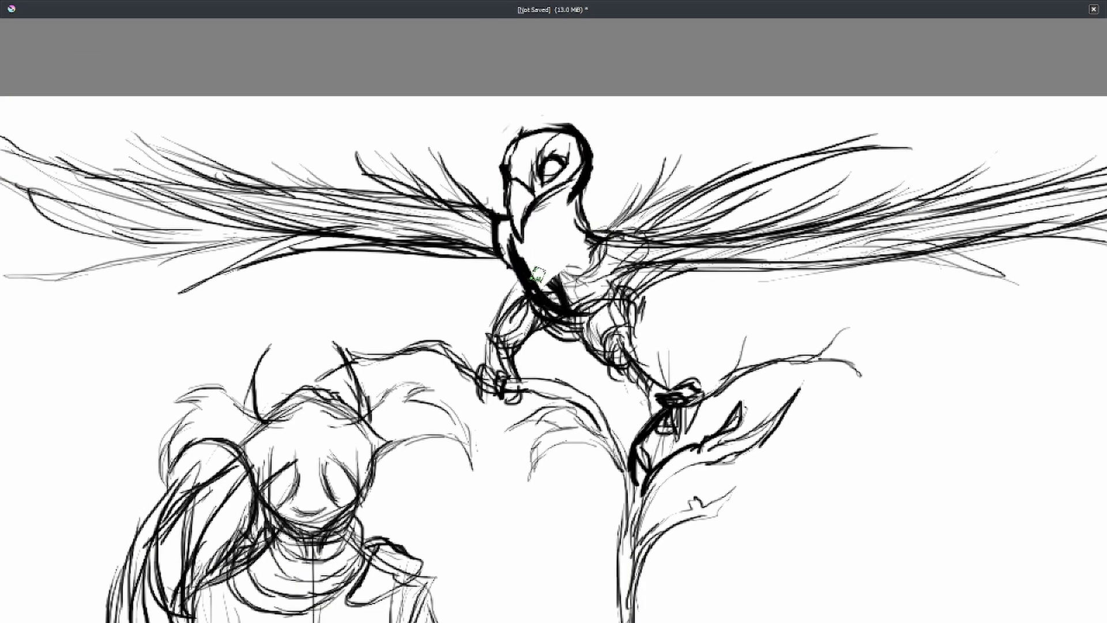
pyautogui.hotkey('ctrl', 'z')
pyautogui.hotkey('ctrl', 'z')
pyautogui.hotkey('ctrl', 'z')
pyautogui.hotkey('ctrl', 'z')
# - Hatch feathers on the bird's chest and legs, then zoom to review the figure
pyautogui.moveTo(536, 225); pyautogui.dragTo(528, 289)
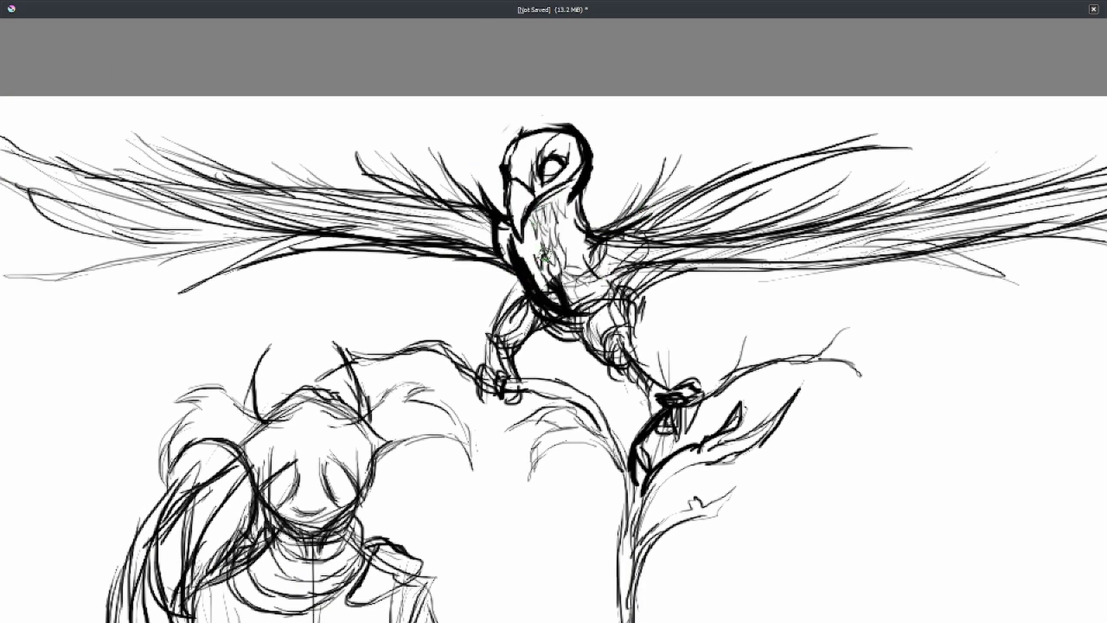
pyautogui.moveTo(557, 199)
pyautogui.mouseDown()
pyautogui.moveTo(545, 288)
pyautogui.moveTo(582, 308)
pyautogui.mouseUp()
pyautogui.press('-')
pyautogui.press('-')
pyautogui.press('+')
pyautogui.press('+')
pyautogui.press('+')
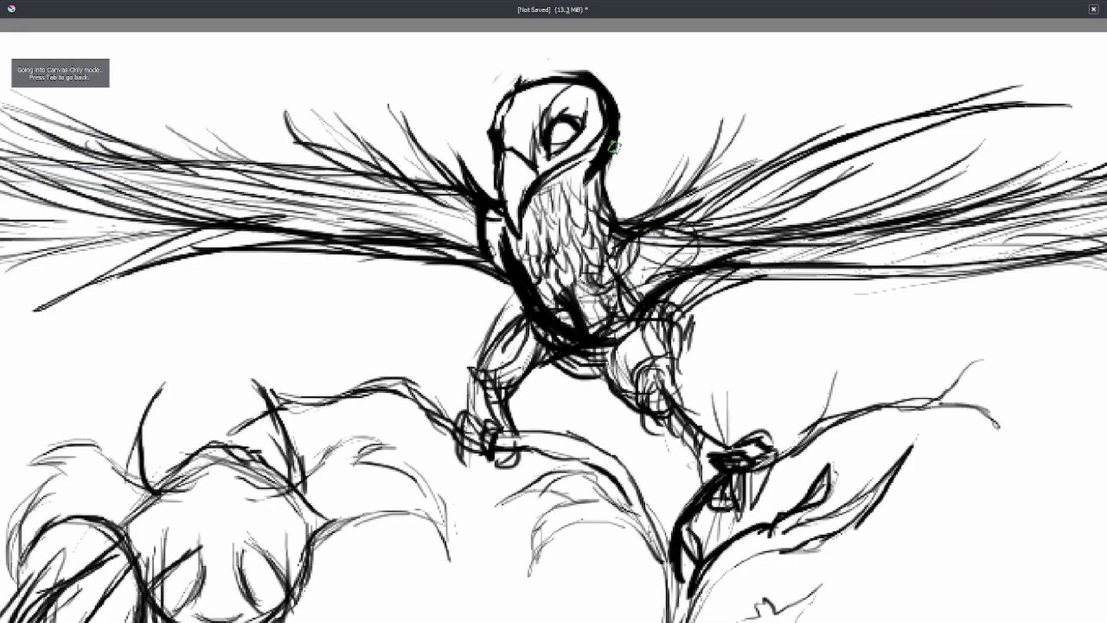
pyautogui.press('-')
pyautogui.press('-')
# - Add a new layer and paint brown, teal and pale swatches at the canvas left
pyautogui.press('Tab')
pyautogui.click(1001, 309)
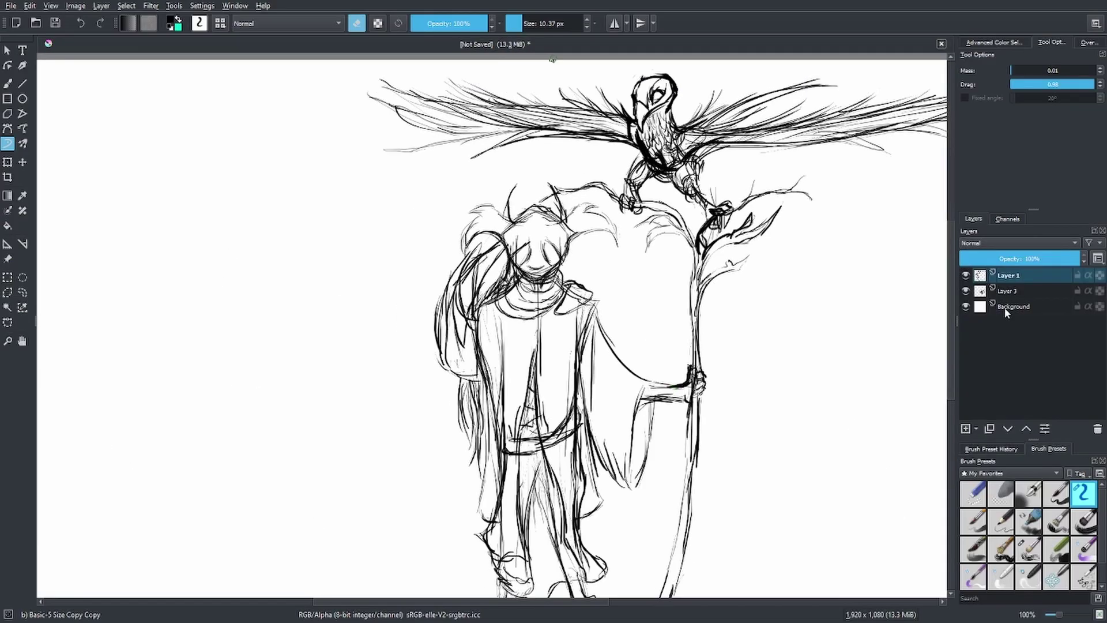
pyautogui.press('Insert')
pyautogui.moveTo(176, 196); pyautogui.dragTo(204, 196)
pyautogui.moveTo(183, 250); pyautogui.dragTo(213, 249)
pyautogui.moveTo(190, 308)
pyautogui.mouseDown()
pyautogui.moveTo(216, 308)
pyautogui.moveTo(191, 309)
pyautogui.mouseUp()
# - Pick a pale yellow colour and paint a swatch, undoing a stray pink one
pyautogui.click(641, 186)
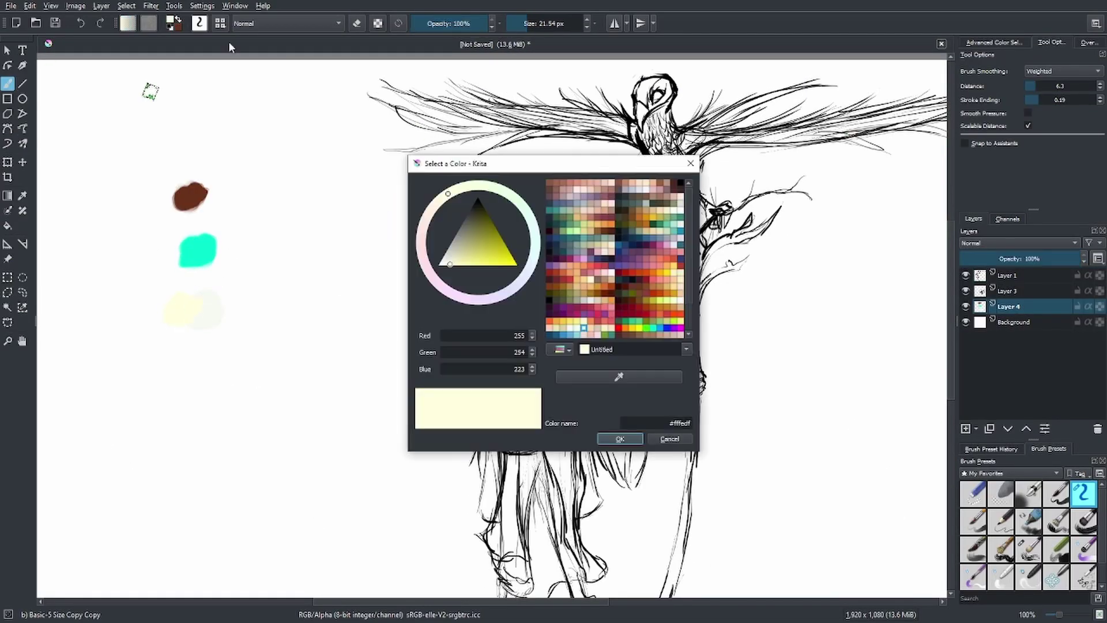
pyautogui.click(577, 190)
pyautogui.moveTo(190, 357); pyautogui.dragTo(207, 358)
pyautogui.hotkey('ctrl', 'z')
pyautogui.press('Escape')
# - Paint dark red and near-black swatches, then start painting the staff brown
pyautogui.moveTo(191, 143); pyautogui.dragTo(214, 143)
pyautogui.click(171, 23)
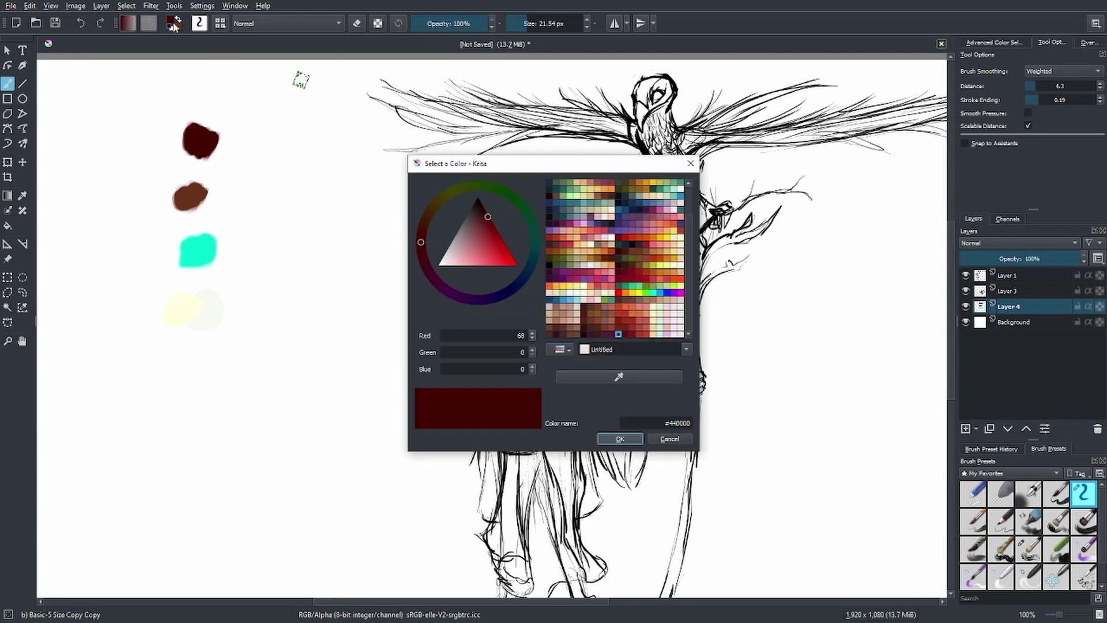
pyautogui.click(482, 237)
pyautogui.click(618, 437)
pyautogui.press('Insert')
pyautogui.moveTo(141, 165); pyautogui.dragTo(167, 164)
pyautogui.press('Tab')
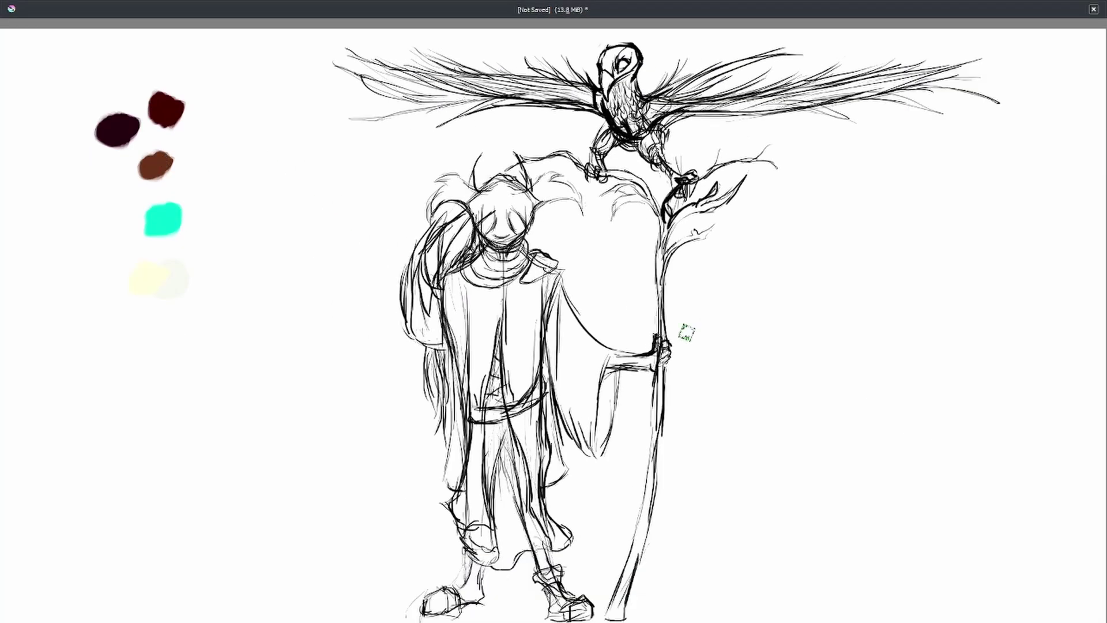
pyautogui.press('Tab')
pyautogui.press('Tab')
pyautogui.moveTo(659, 245); pyautogui.dragTo(659, 291)
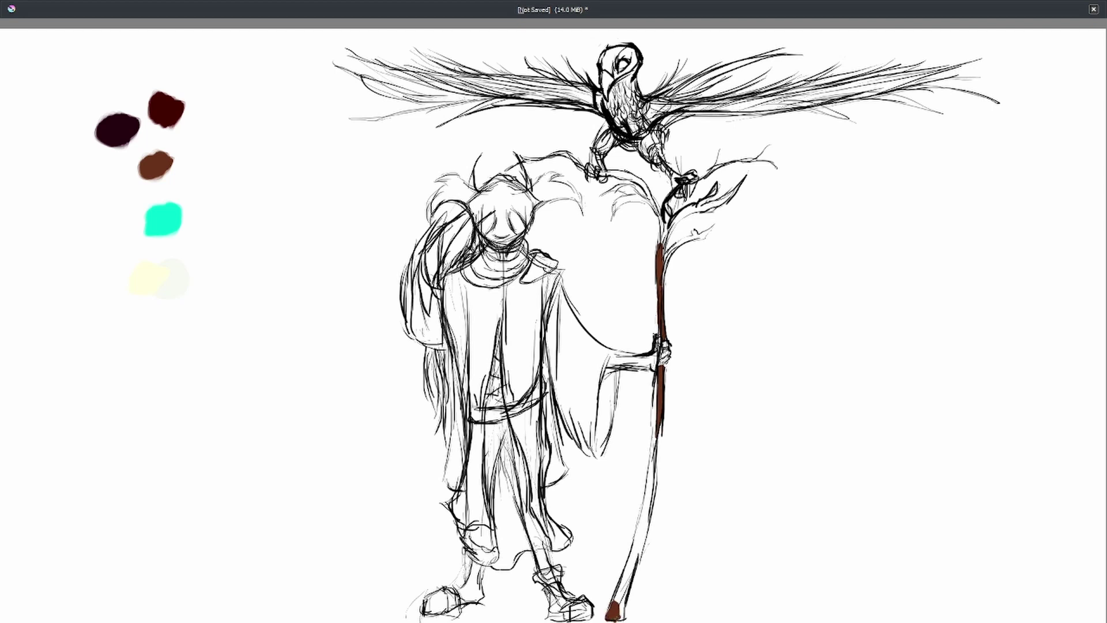
# - Paint the staff, its upper fork and its branches brown
pyautogui.moveTo(613, 612); pyautogui.dragTo(659, 332)
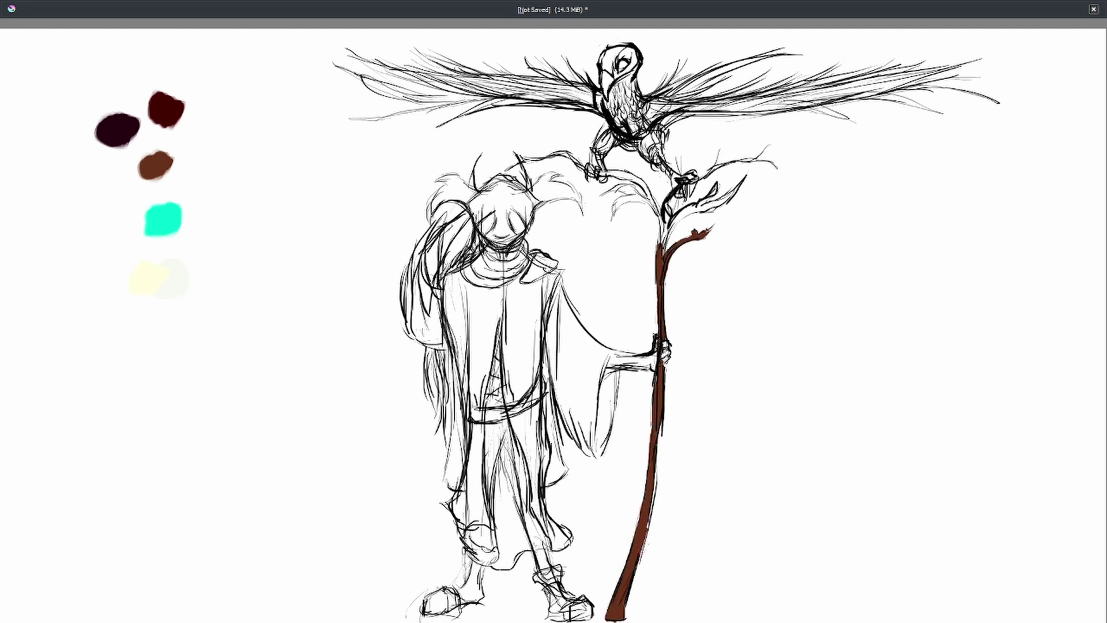
pyautogui.moveTo(662, 256)
pyautogui.mouseDown()
pyautogui.moveTo(669, 217)
pyautogui.moveTo(655, 207)
pyautogui.mouseUp()
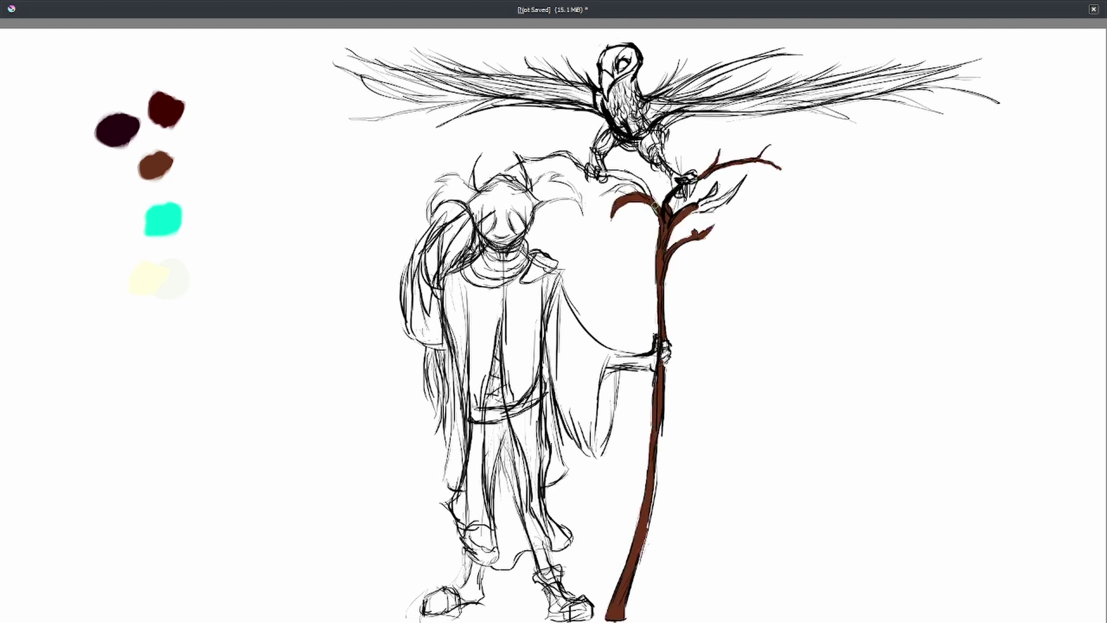
pyautogui.moveTo(516, 153); pyautogui.dragTo(585, 159)
pyautogui.moveTo(651, 196)
pyautogui.mouseDown()
pyautogui.moveTo(600, 173)
pyautogui.moveTo(637, 173)
pyautogui.mouseUp()
# - Fill the robe's chest, left side and left leg area with dark purple
pyautogui.moveTo(456, 277)
pyautogui.mouseDown()
pyautogui.moveTo(461, 346)
pyautogui.moveTo(525, 268)
pyautogui.mouseUp()
pyautogui.moveTo(470, 346)
pyautogui.mouseDown()
pyautogui.moveTo(470, 404)
pyautogui.moveTo(496, 309)
pyautogui.moveTo(529, 330)
pyautogui.mouseUp()
pyautogui.moveTo(473, 424)
pyautogui.mouseDown()
pyautogui.moveTo(473, 536)
pyautogui.moveTo(479, 526)
pyautogui.moveTo(468, 528)
pyautogui.mouseUp()
pyautogui.moveTo(456, 334); pyautogui.dragTo(444, 444)
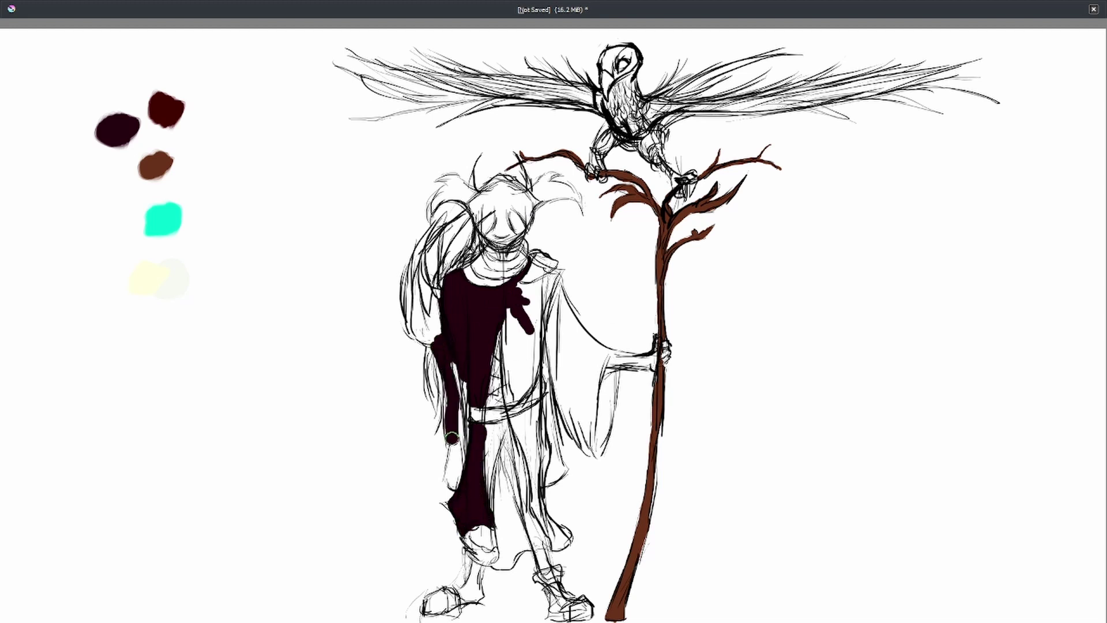
pyautogui.moveTo(464, 392); pyautogui.dragTo(461, 429)
pyautogui.moveTo(438, 346)
pyautogui.mouseDown()
pyautogui.moveTo(408, 297)
pyautogui.moveTo(444, 220)
pyautogui.moveTo(405, 313)
pyautogui.mouseUp()
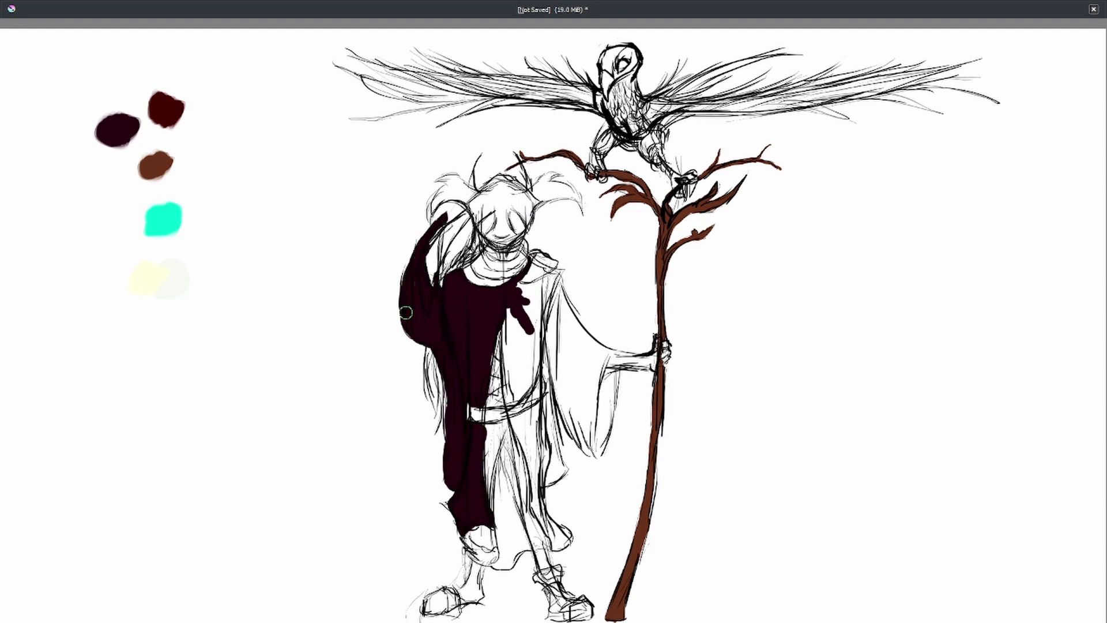
# - Fill the robe's right side, right leg and right shoulder with dark purple
pyautogui.moveTo(521, 286); pyautogui.dragTo(536, 372)
pyautogui.moveTo(530, 314); pyautogui.dragTo(507, 403)
pyautogui.moveTo(554, 279); pyautogui.dragTo(512, 339)
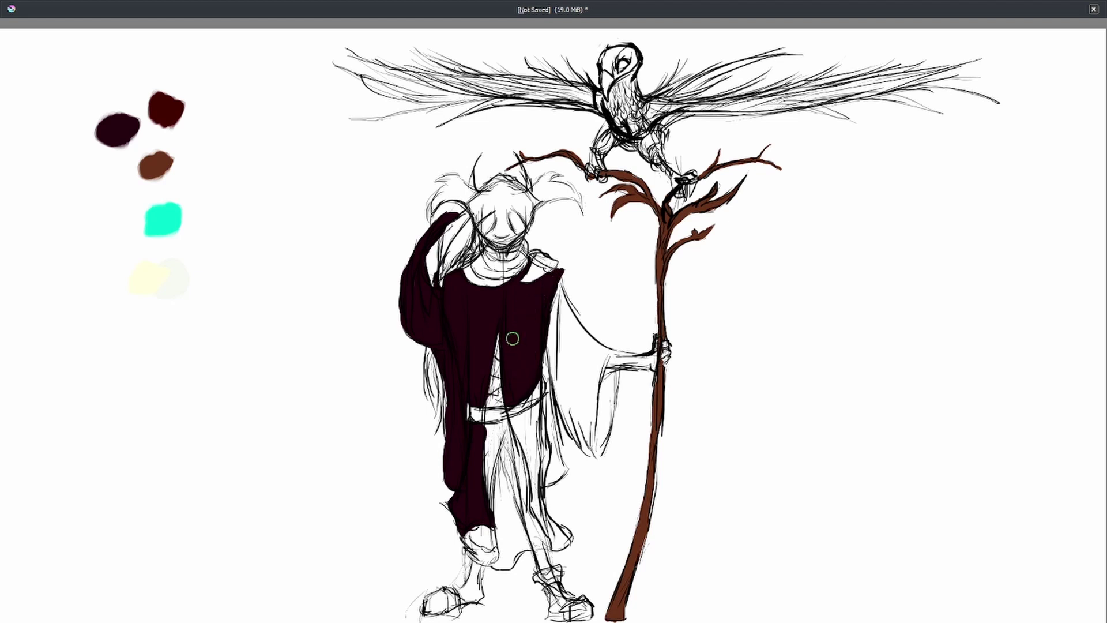
pyautogui.moveTo(526, 421); pyautogui.dragTo(568, 538)
pyautogui.moveTo(536, 490); pyautogui.dragTo(531, 414)
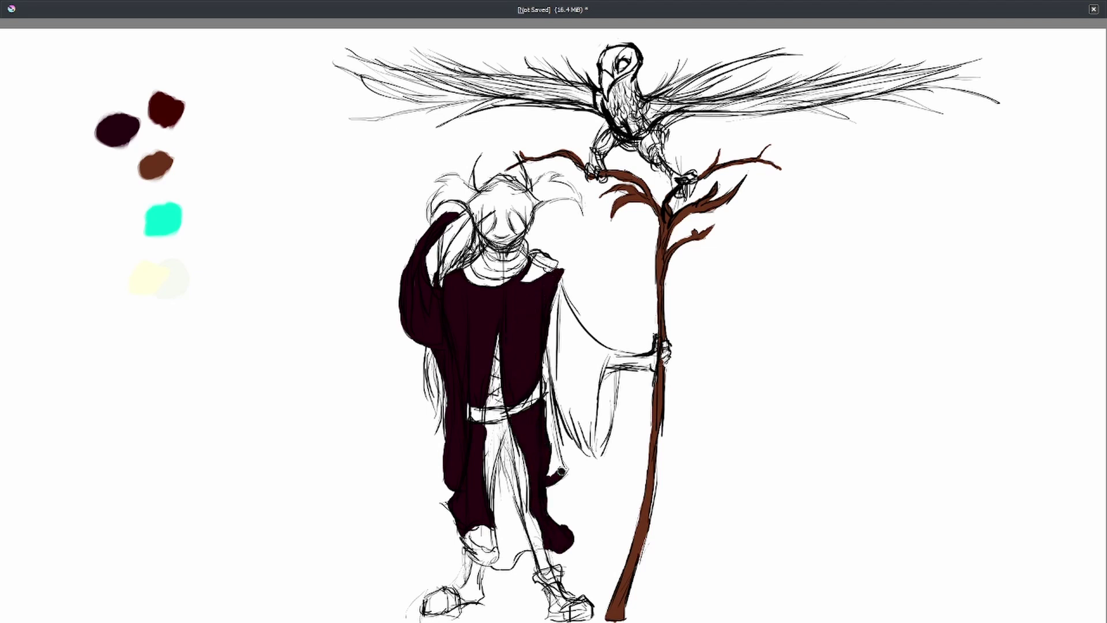
pyautogui.moveTo(561, 471)
pyautogui.mouseDown()
pyautogui.moveTo(545, 346)
pyautogui.moveTo(585, 447)
pyautogui.mouseUp()
# - Paint the hanging right sleeve and bottom hem dark purple, and the face teal
pyautogui.moveTo(559, 276); pyautogui.dragTo(556, 299)
pyautogui.moveTo(600, 453)
pyautogui.mouseDown()
pyautogui.moveTo(613, 374)
pyautogui.moveTo(553, 305)
pyautogui.mouseUp()
pyautogui.moveTo(602, 351); pyautogui.dragTo(583, 333)
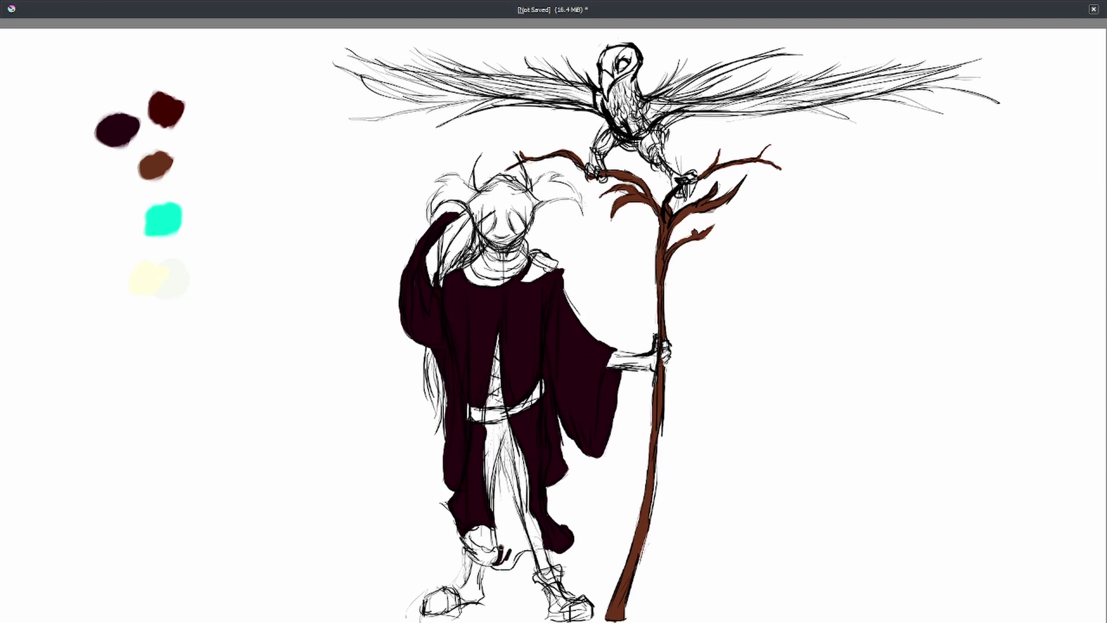
pyautogui.moveTo(499, 553); pyautogui.dragTo(522, 562)
pyautogui.moveTo(501, 470); pyautogui.dragTo(510, 543)
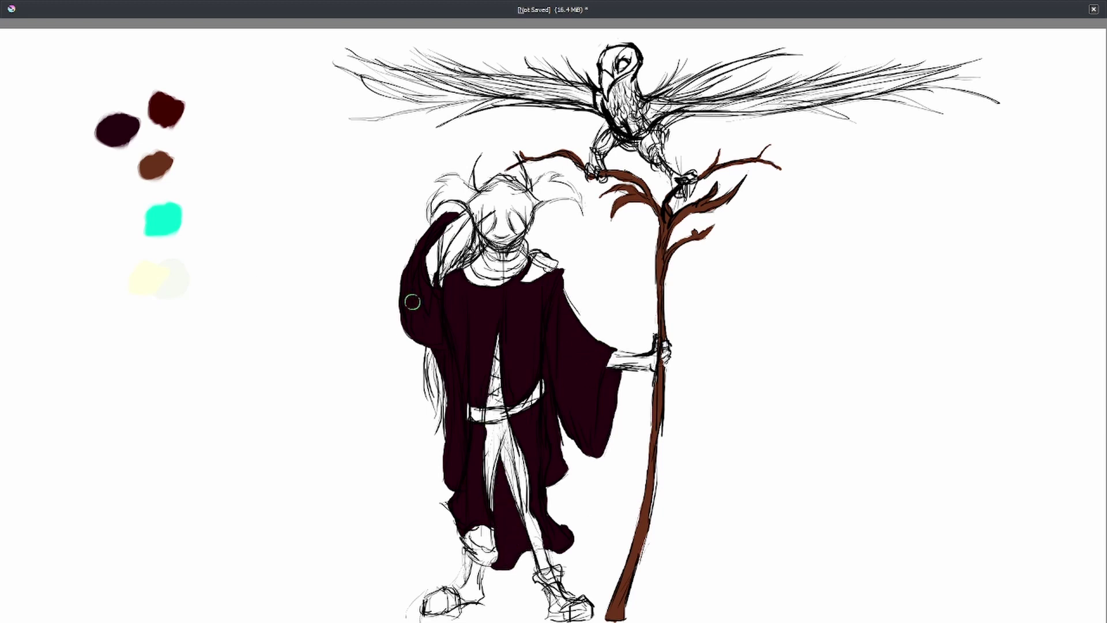
pyautogui.moveTo(480, 222); pyautogui.dragTo(502, 183)
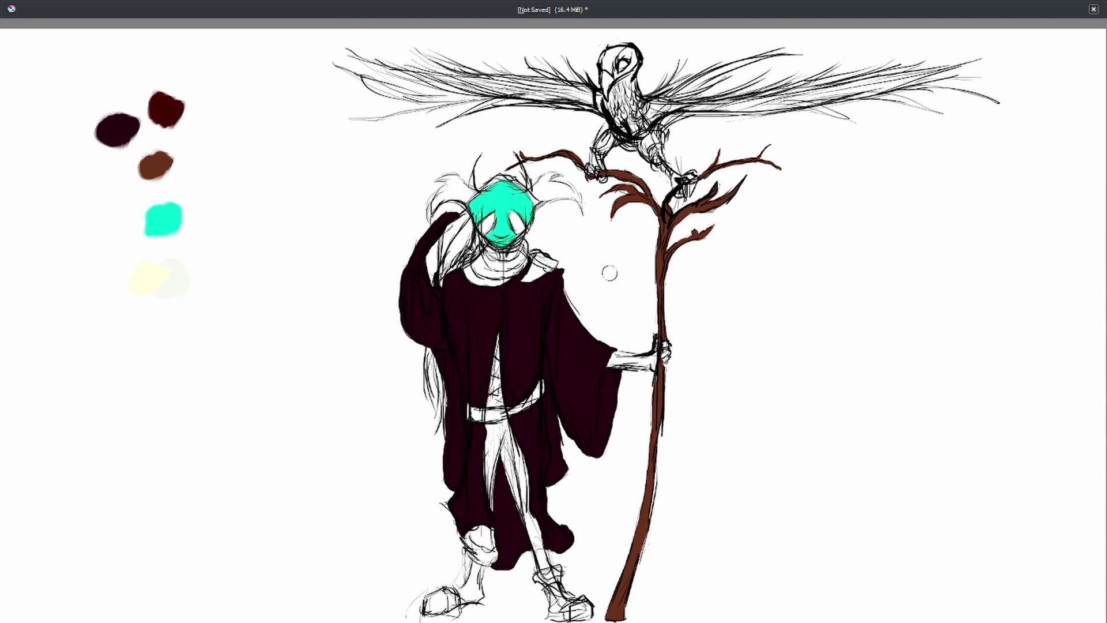
# - Sample dark red from the palette and paint the robe centre strip and neck scarf
pyautogui.keyDown('ctrl'); pyautogui.click(166, 109); pyautogui.keyUp('ctrl')
pyautogui.moveTo(499, 404); pyautogui.dragTo(490, 337)
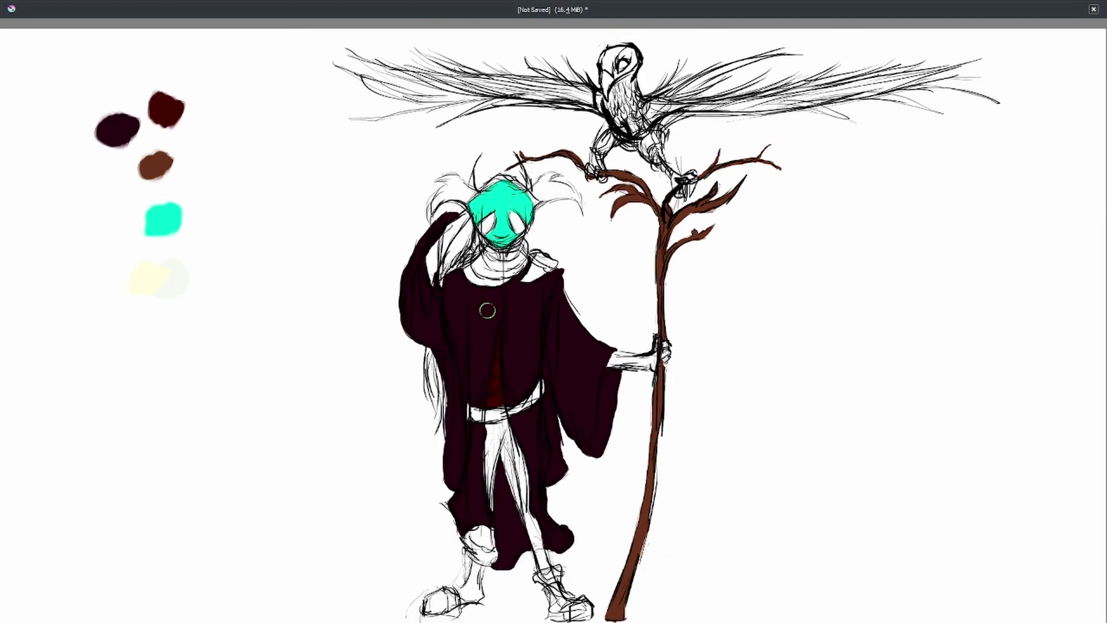
pyautogui.moveTo(496, 430)
pyautogui.mouseDown()
pyautogui.moveTo(479, 542)
pyautogui.moveTo(521, 531)
pyautogui.mouseUp()
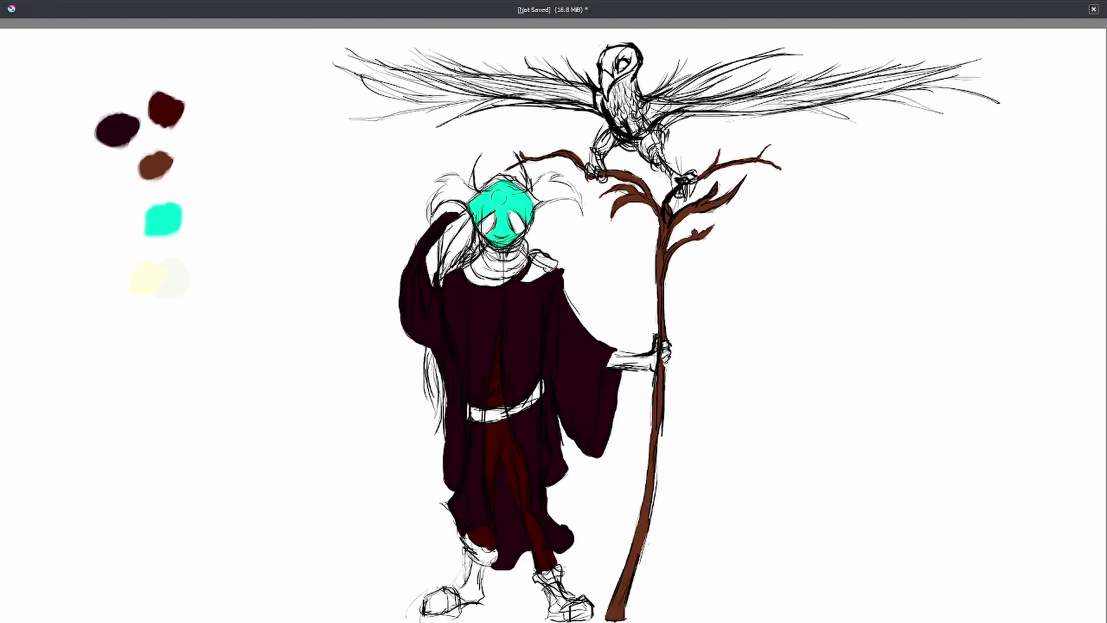
pyautogui.moveTo(471, 265); pyautogui.dragTo(547, 261)
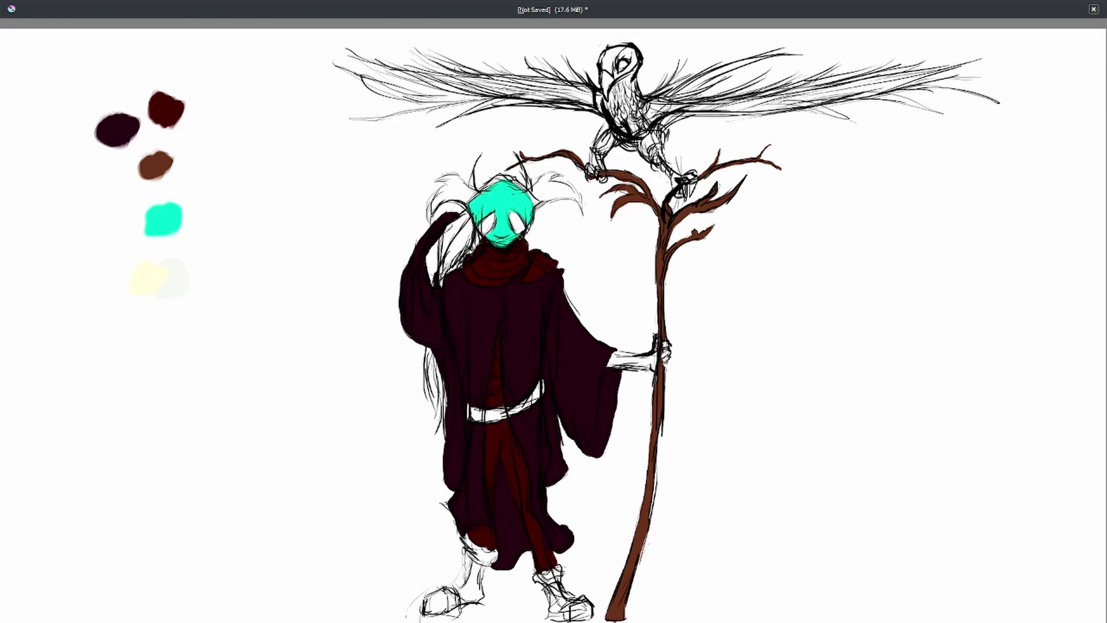
# - Paint the figure's belt brown
pyautogui.scroll(3, 467, 222)
pyautogui.scroll(-3, 467, 222)
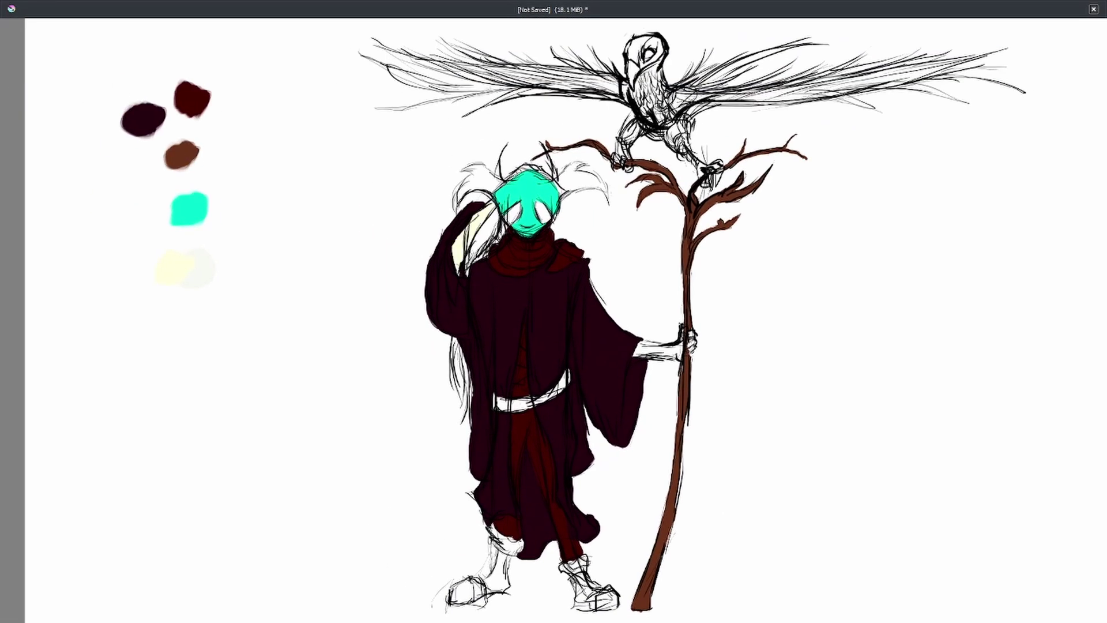
pyautogui.keyDown('ctrl'); pyautogui.click(188, 167); pyautogui.keyUp('ctrl')
pyautogui.moveTo(494, 404); pyautogui.dragTo(567, 386)
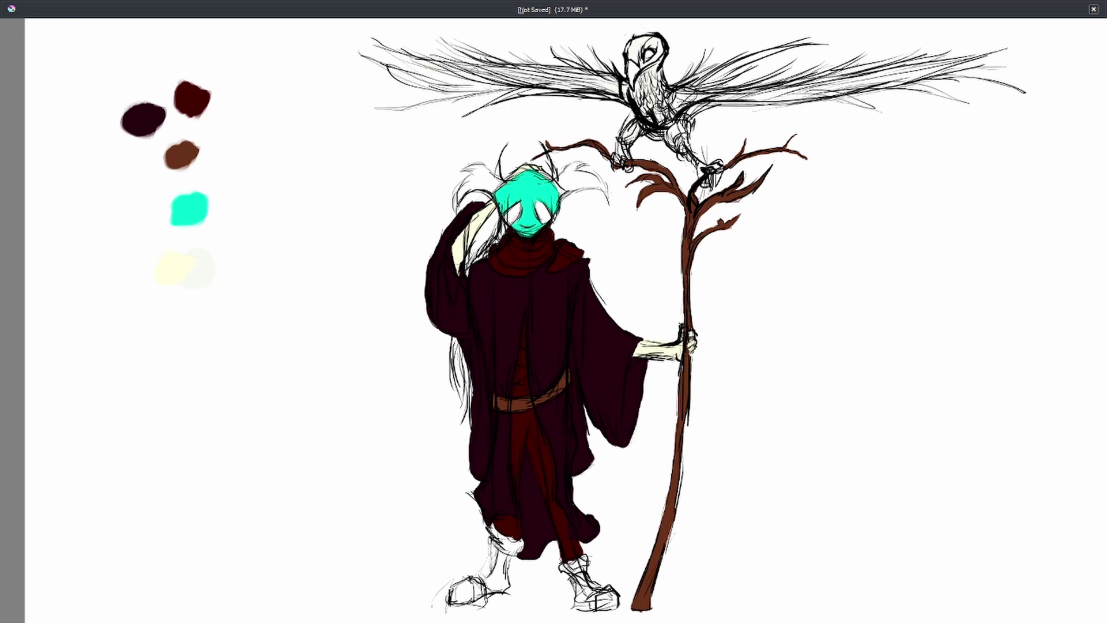
# - Paint dark green hair tufts beside the head, then red hair down the left side on a new layer
pyautogui.press('Tab')
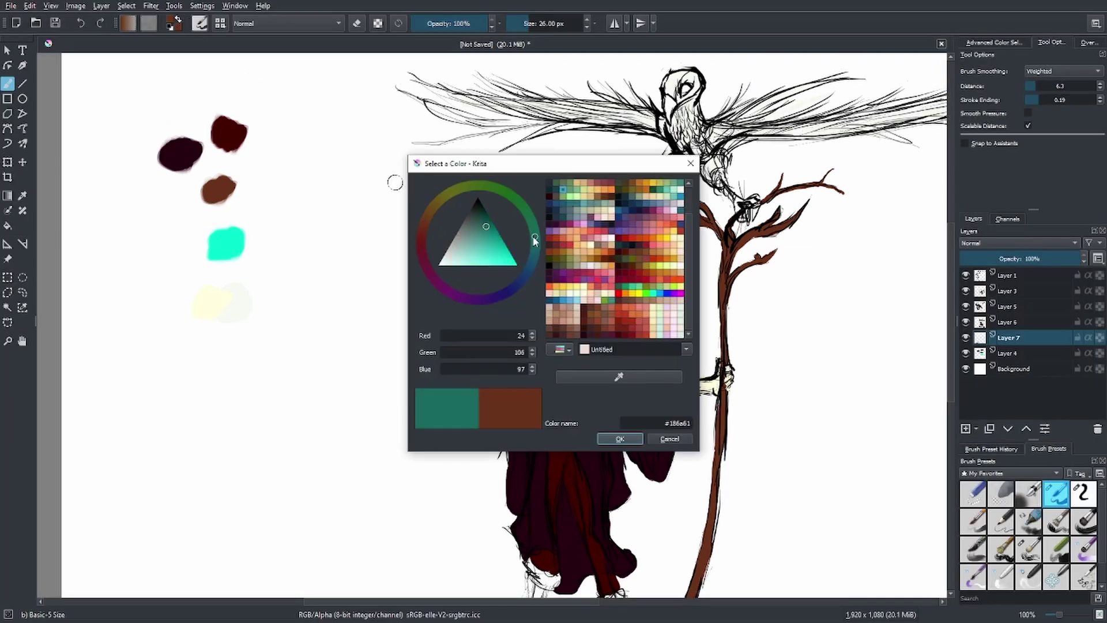
pyautogui.moveTo(602, 213); pyautogui.dragTo(642, 235)
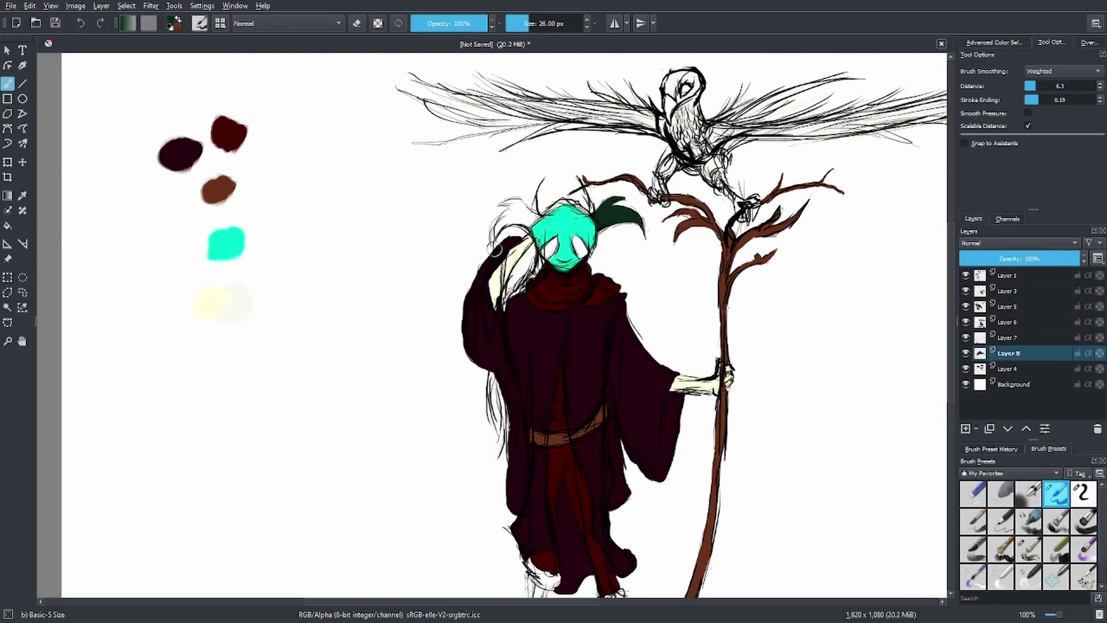
pyautogui.moveTo(529, 221); pyautogui.dragTo(495, 244)
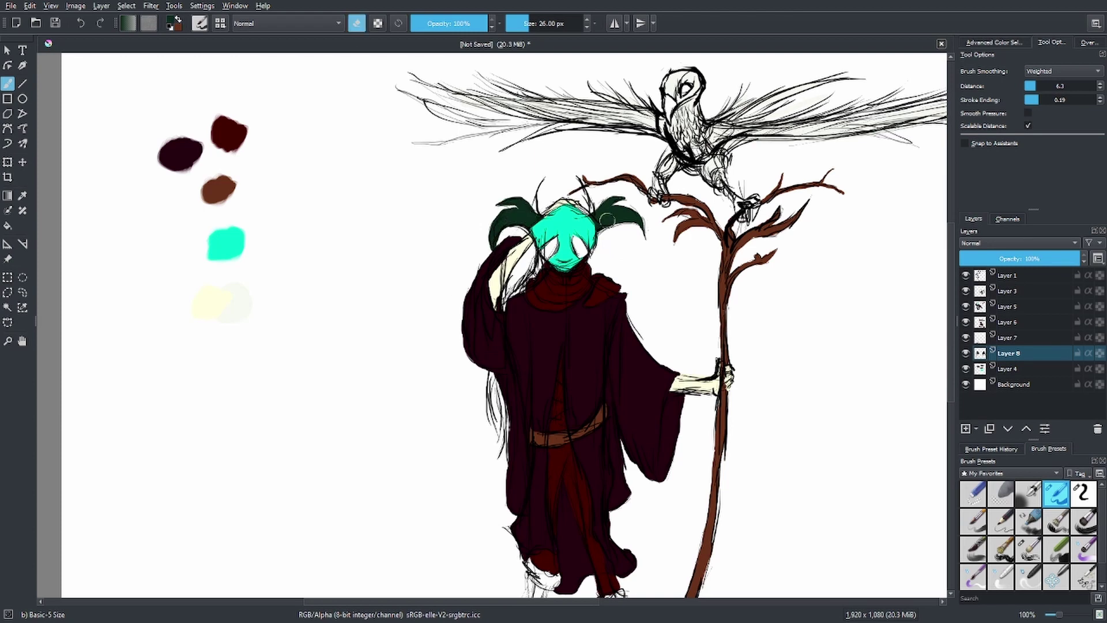
pyautogui.press('Insert')
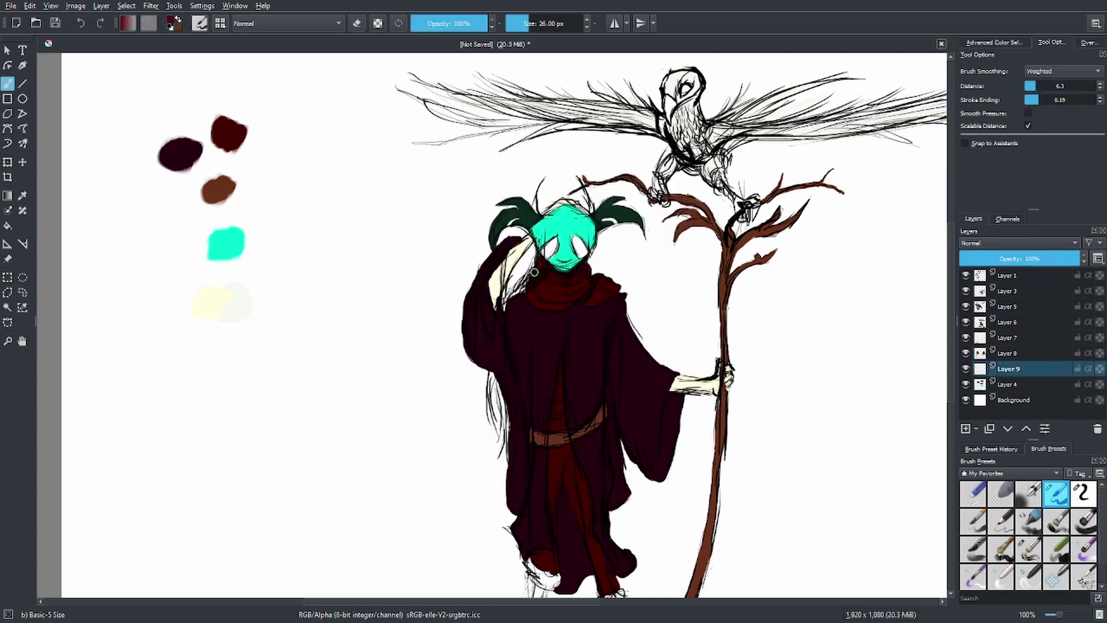
pyautogui.moveTo(490, 372); pyautogui.dragTo(507, 459)
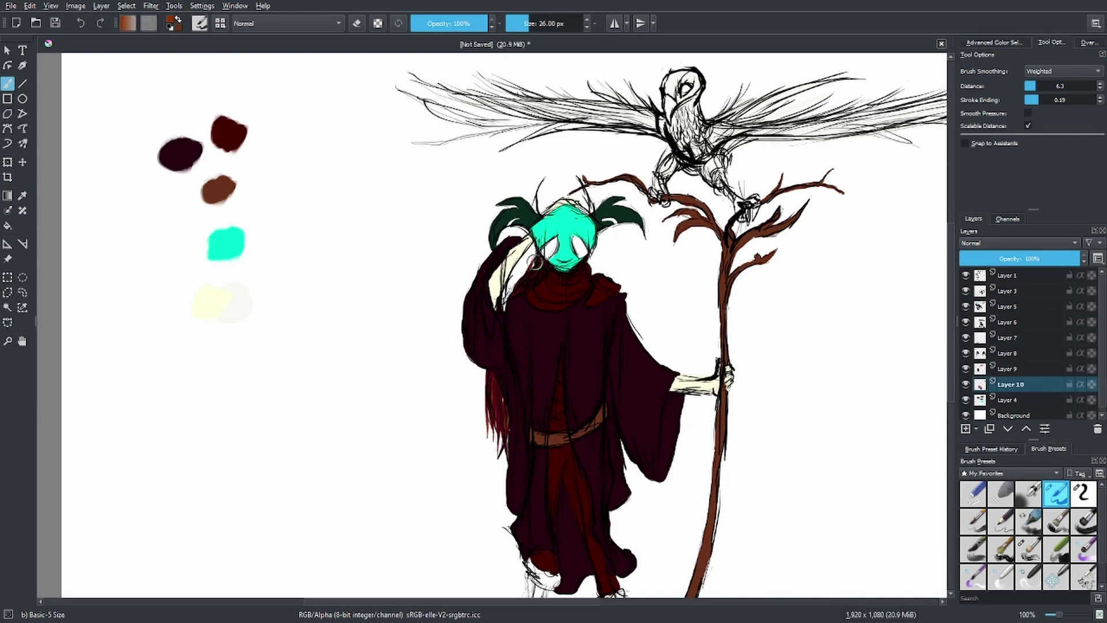
# - Move up to Layer 8 and add new empty layers
pyautogui.press('pageup')
pyautogui.press('pageup')
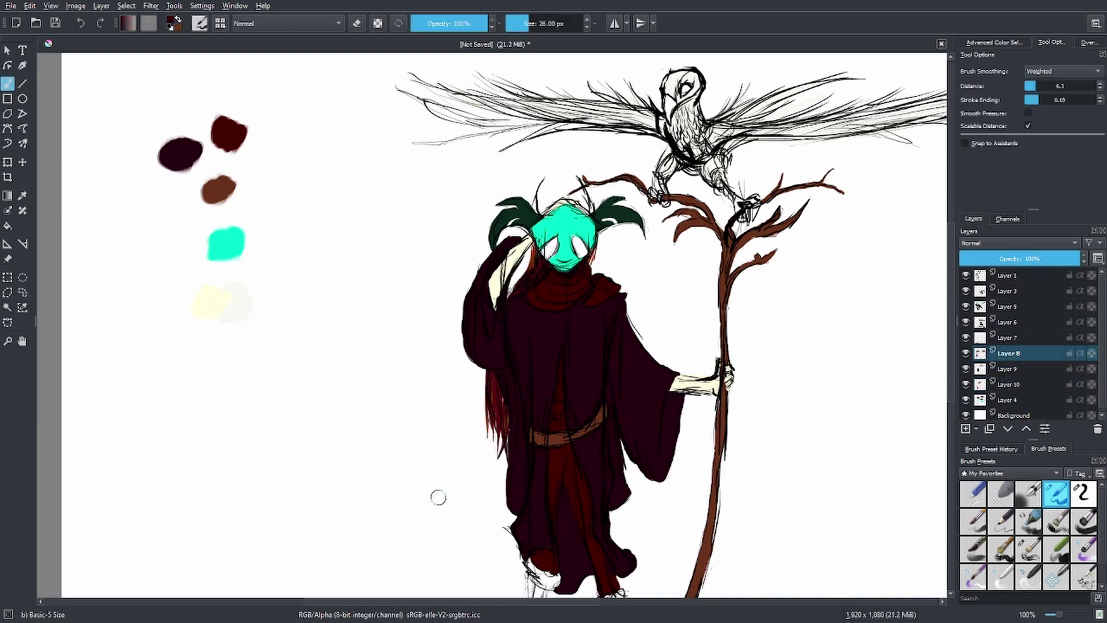
pyautogui.press('pageup')
pyautogui.press('pageup')
pyautogui.press('pageup')
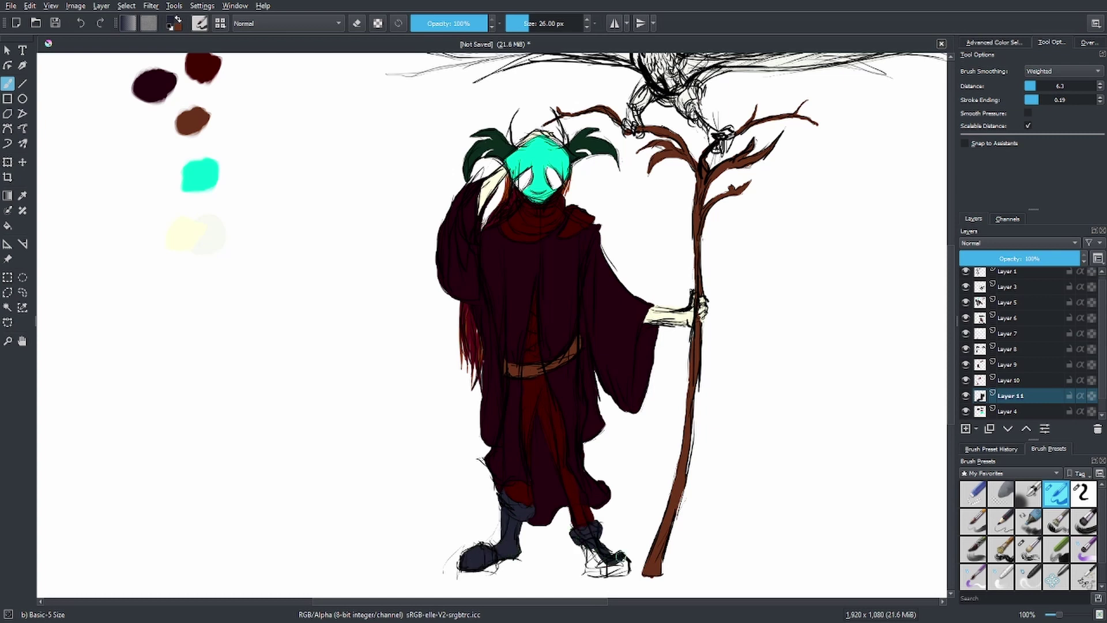
pyautogui.press('pageup')
pyautogui.press('pageup')
pyautogui.press('pageup')
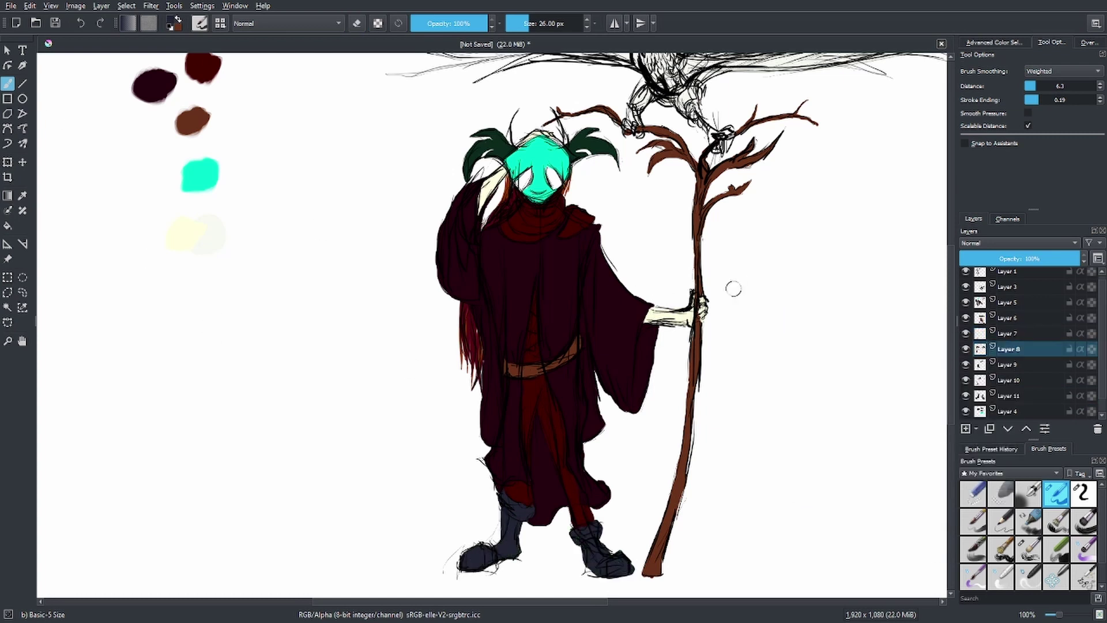
pyautogui.press('pagedown')
pyautogui.press('pagedown')
pyautogui.press('pagedown')
pyautogui.press('pagedown')
pyautogui.press('Insert')
pyautogui.press('Insert')
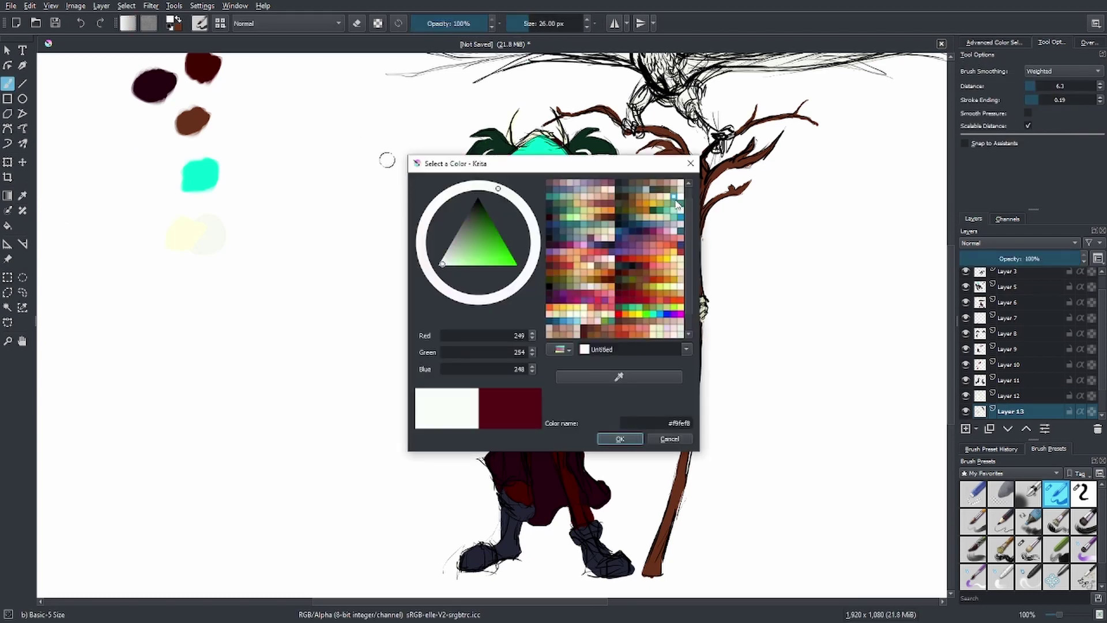
# - On a new layer, paint the bird's feet and talons yellow
pyautogui.press('Insert')
pyautogui.scroll(2, 542, 185)
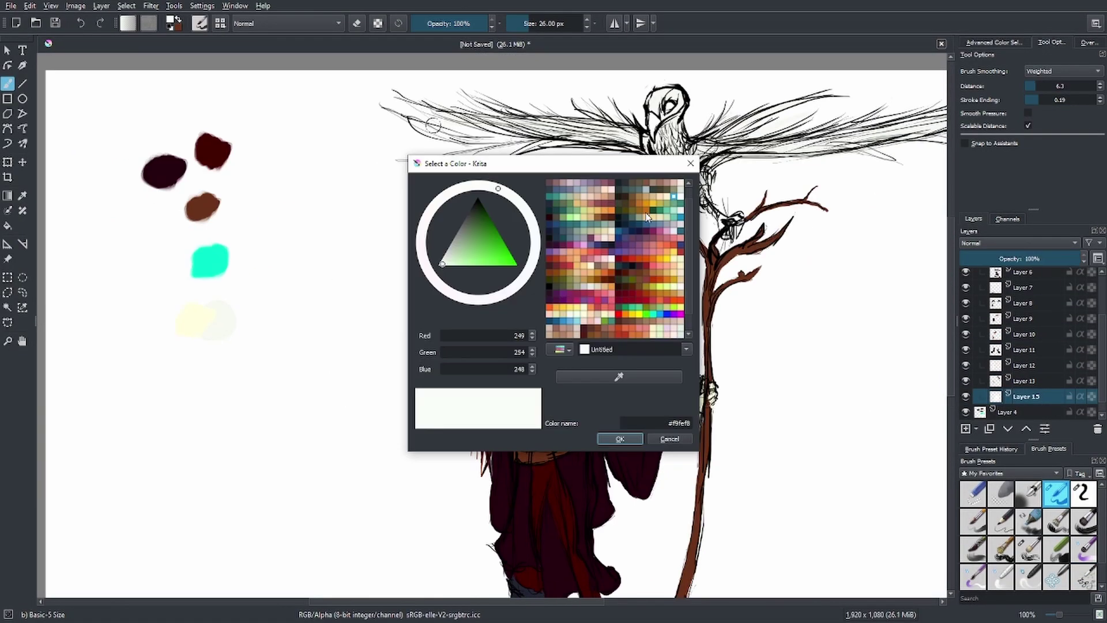
pyautogui.moveTo(484, 265); pyautogui.dragTo(522, 302)
pyautogui.moveTo(775, 288)
pyautogui.mouseDown()
pyautogui.moveTo(761, 352)
pyautogui.moveTo(728, 323)
pyautogui.mouseUp()
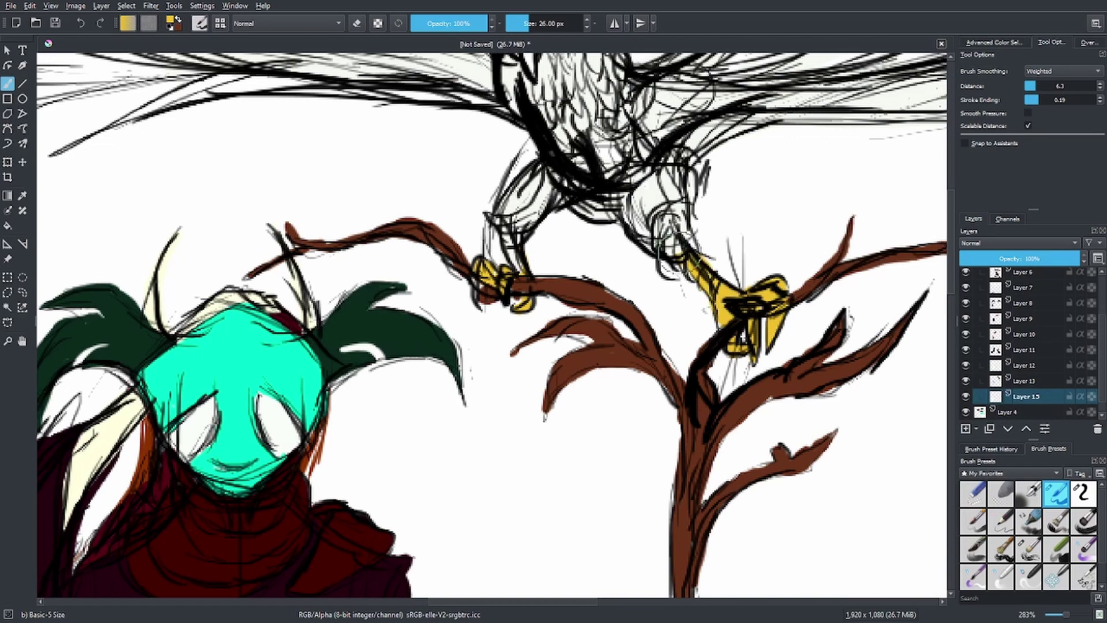
# - Choose red for the bird's eye and add a new layer above Layer 5
pyautogui.press('-')
pyautogui.click(483, 255)
pyautogui.press('Return')
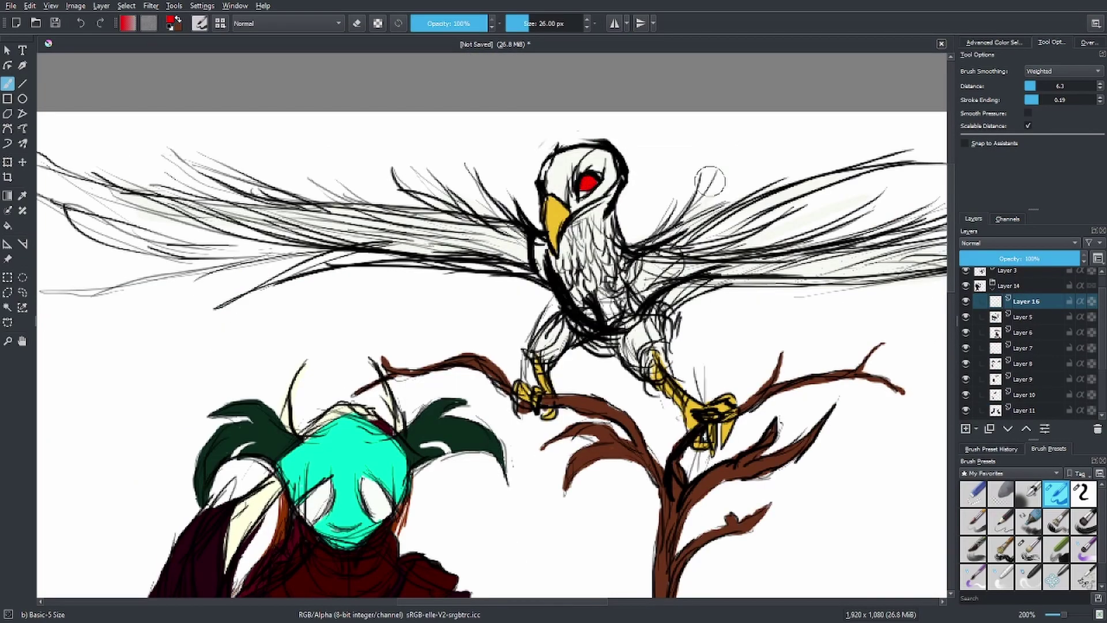
pyautogui.press('Insert')
pyautogui.scroll(2, 680, 294)
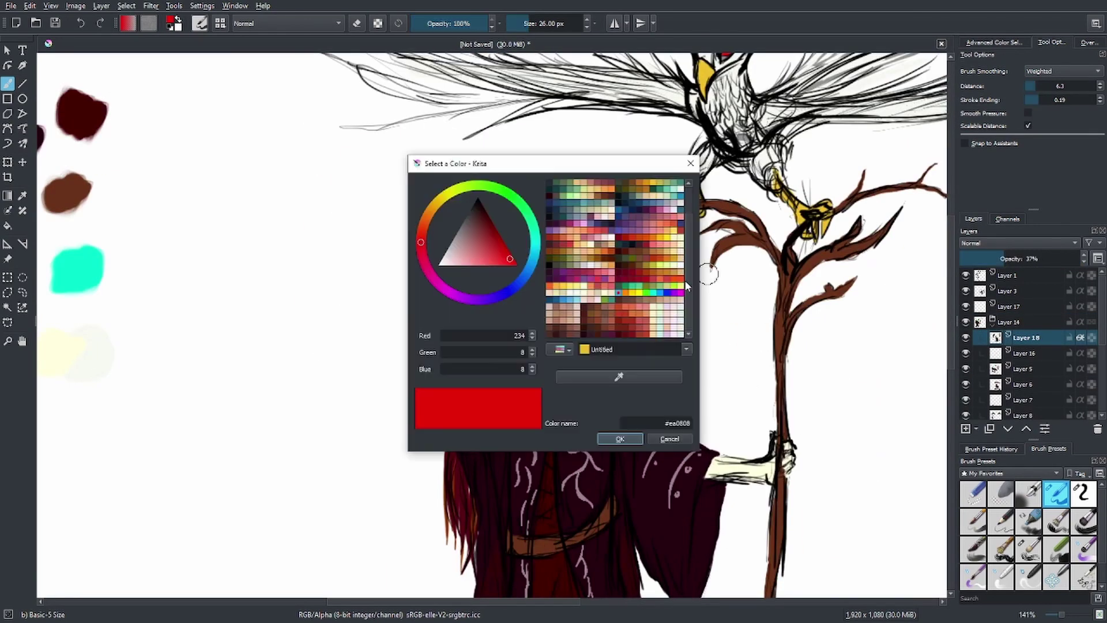
# - Shade the hair beside the face dark purple and tint the hand red on a new layer
pyautogui.moveTo(507, 265); pyautogui.dragTo(475, 311)
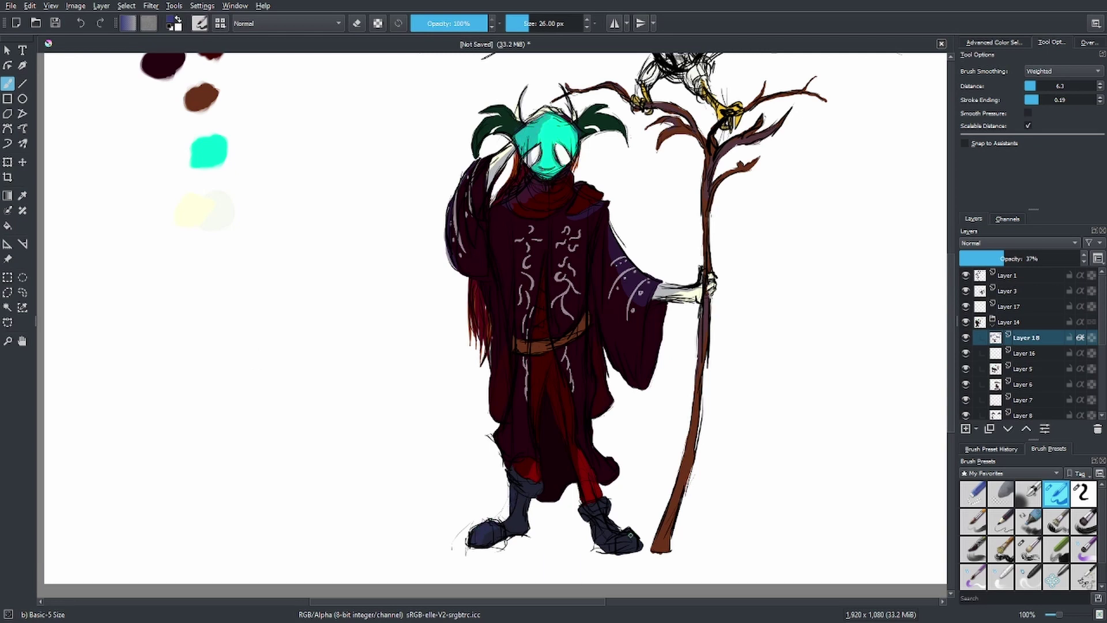
pyautogui.press('Insert')
pyautogui.moveTo(686, 293); pyautogui.dragTo(696, 298)
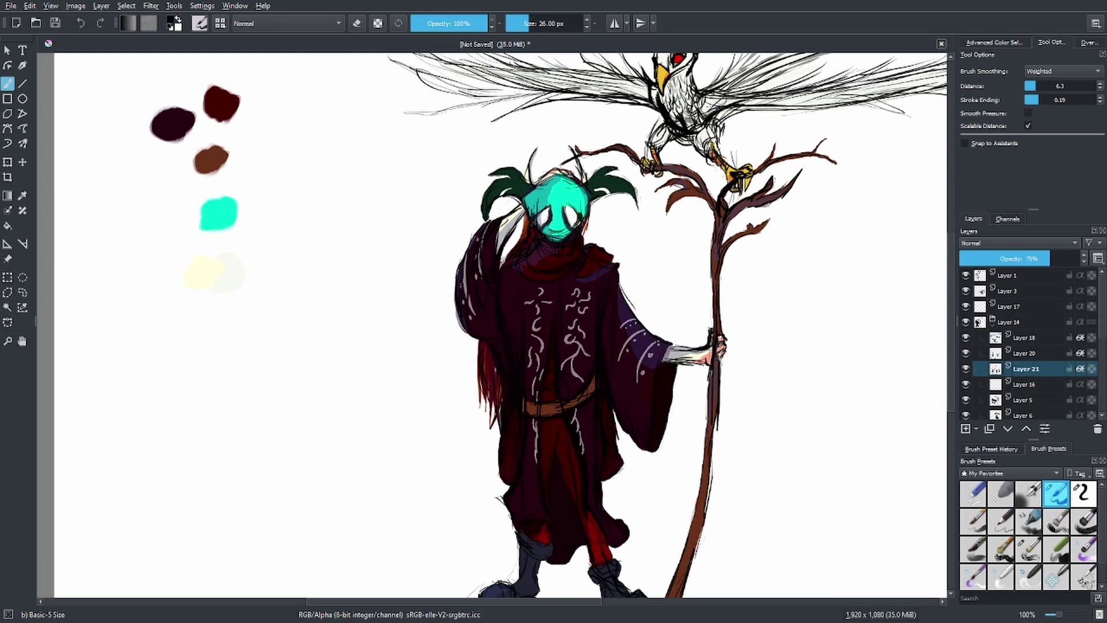
# - Lower Layer 21's opacity to 75%
pyautogui.click(1026, 369)
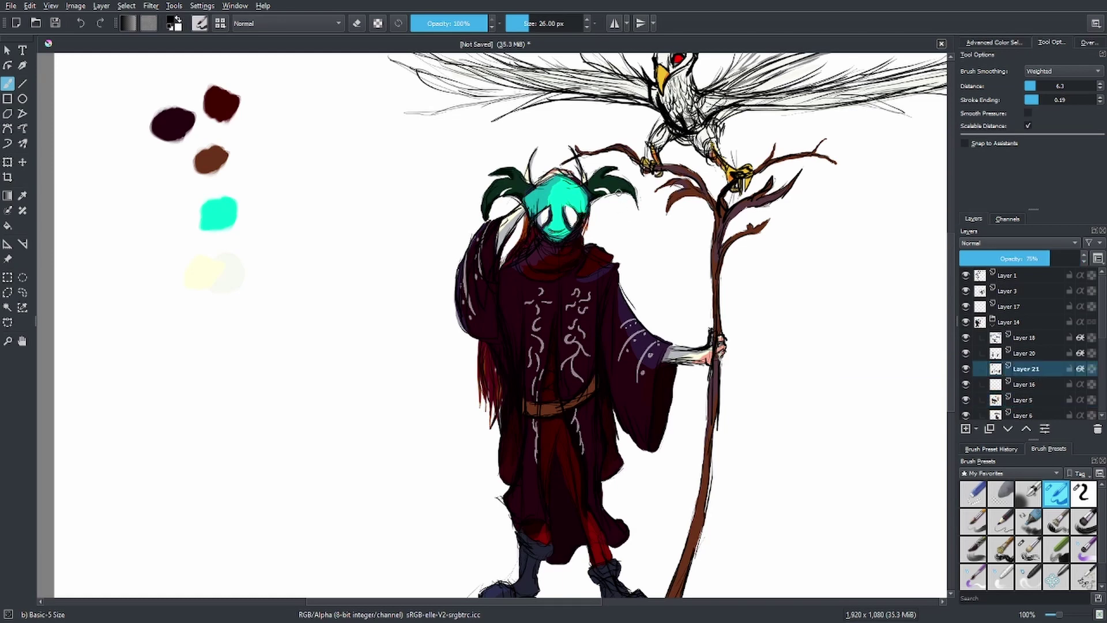